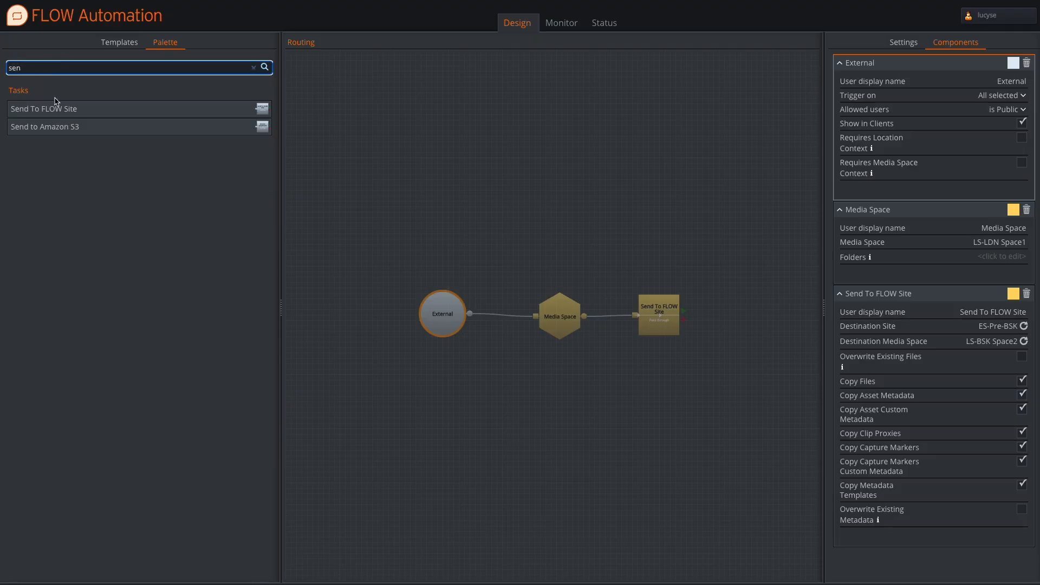
Filter the automation templates by "ls" and open the LS Send To BSK template.
drag(54, 111, 177, 136)
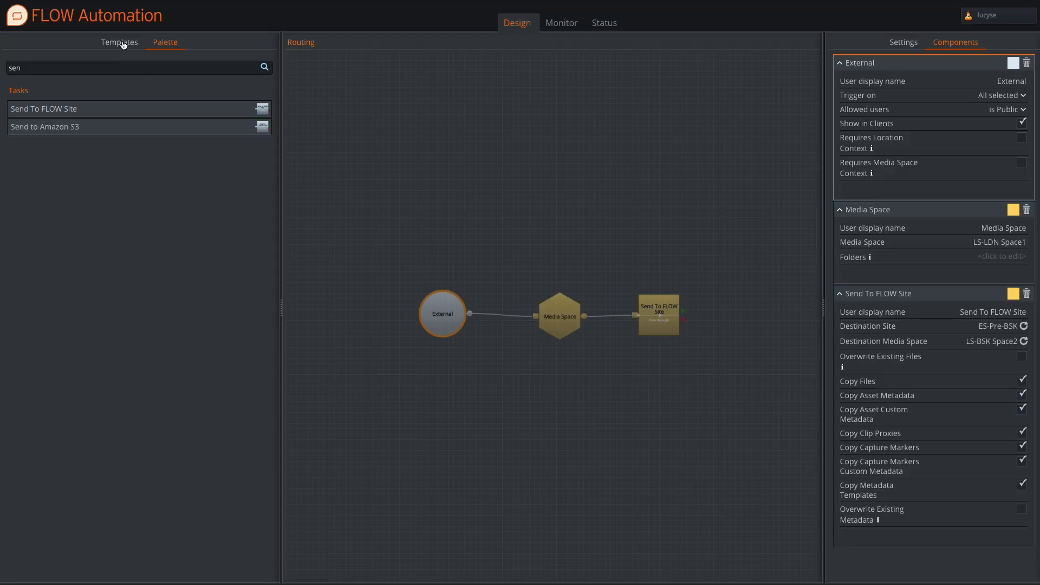
click(119, 43)
click(46, 78)
text(ls)
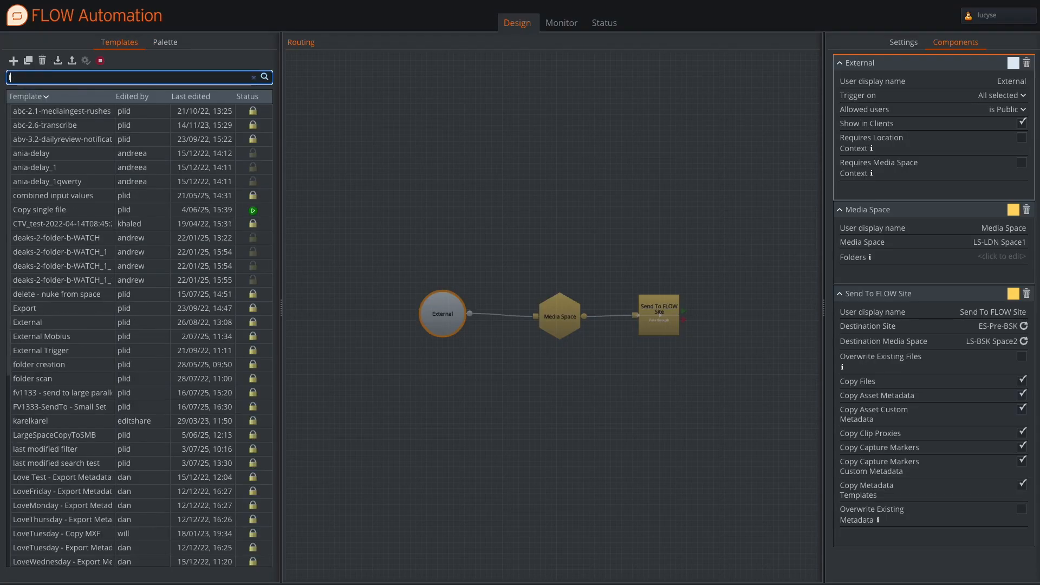
click(54, 118)
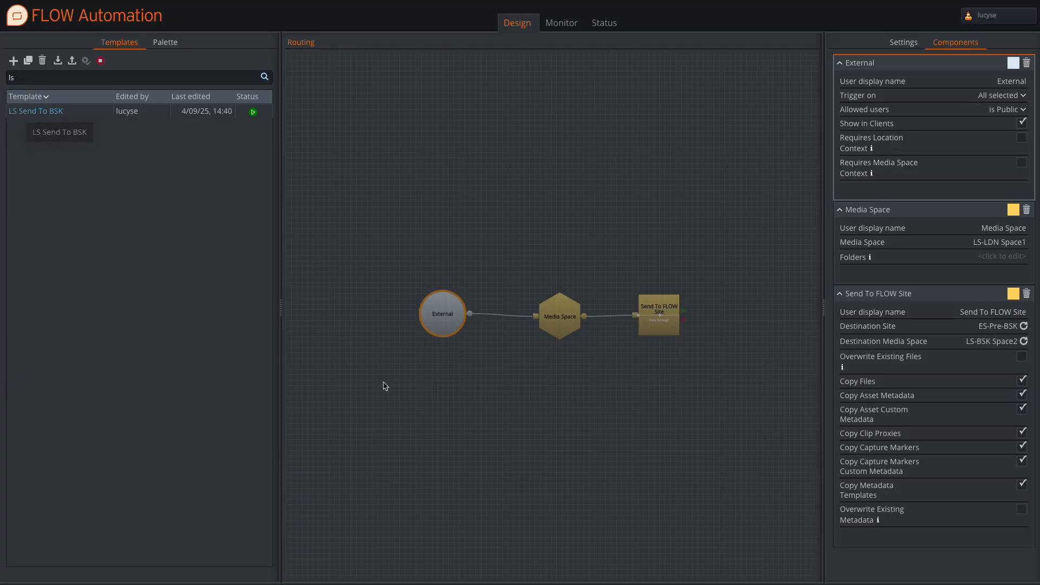
Examine the settings of the workflow's External, Media Space and Send To FLOW Site components in turn.
click(445, 316)
click(445, 317)
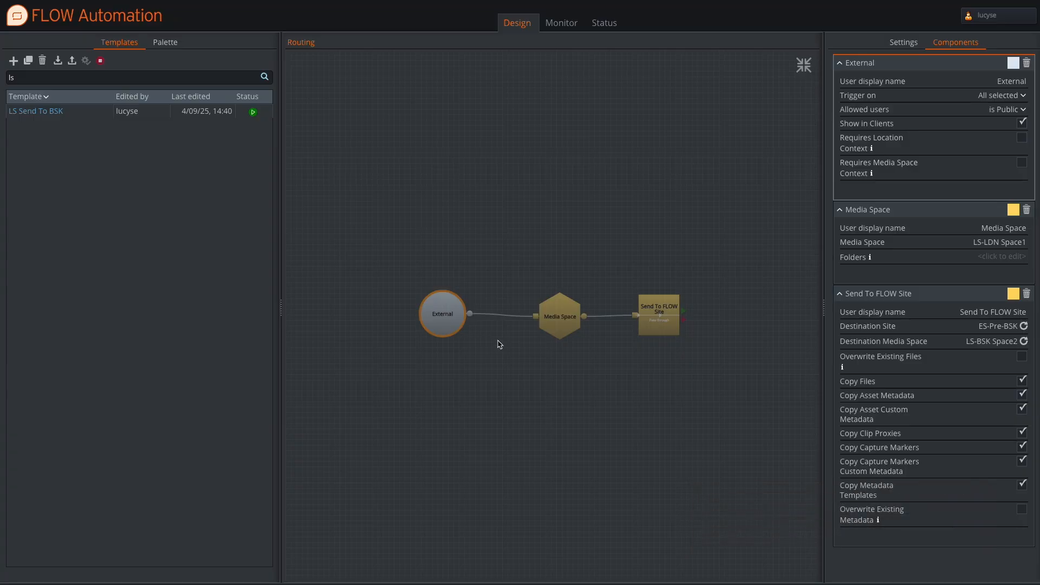
click(568, 319)
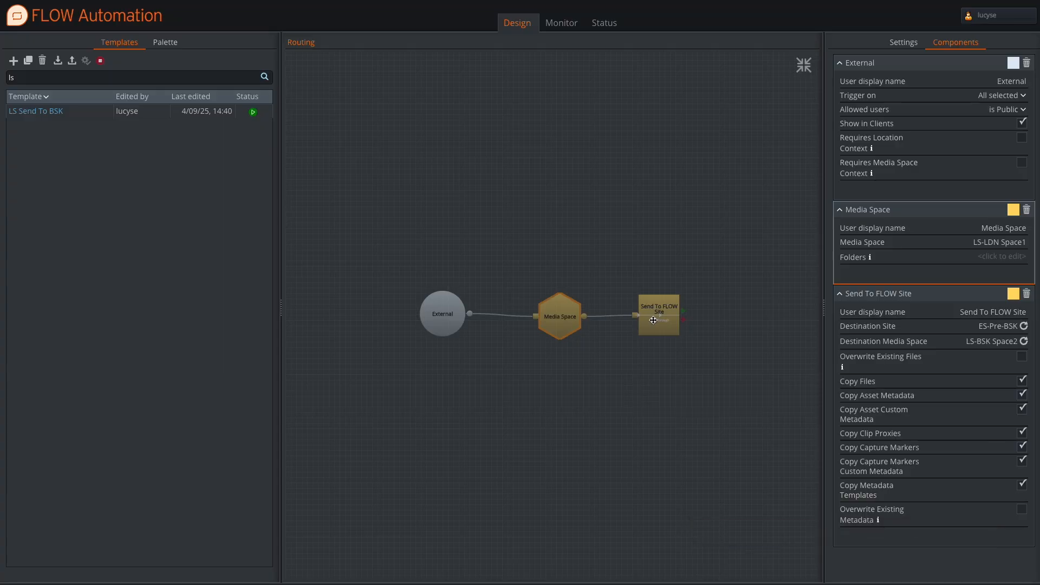
click(654, 319)
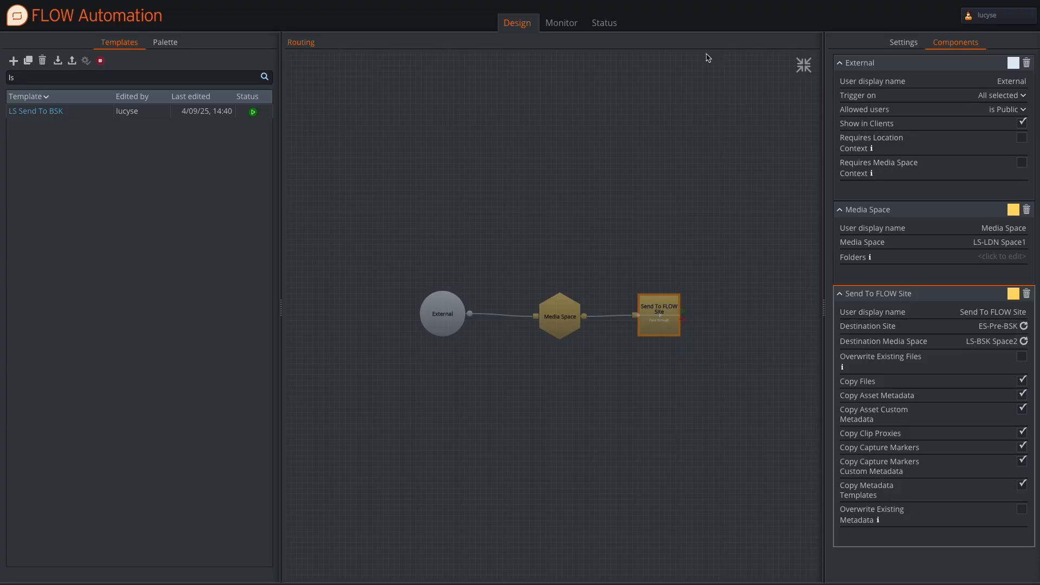
Switch to the FLOW control panel and check the configurations of the ES-Post-LDN and ES-Pre-BSK sites.
click(683, 0)
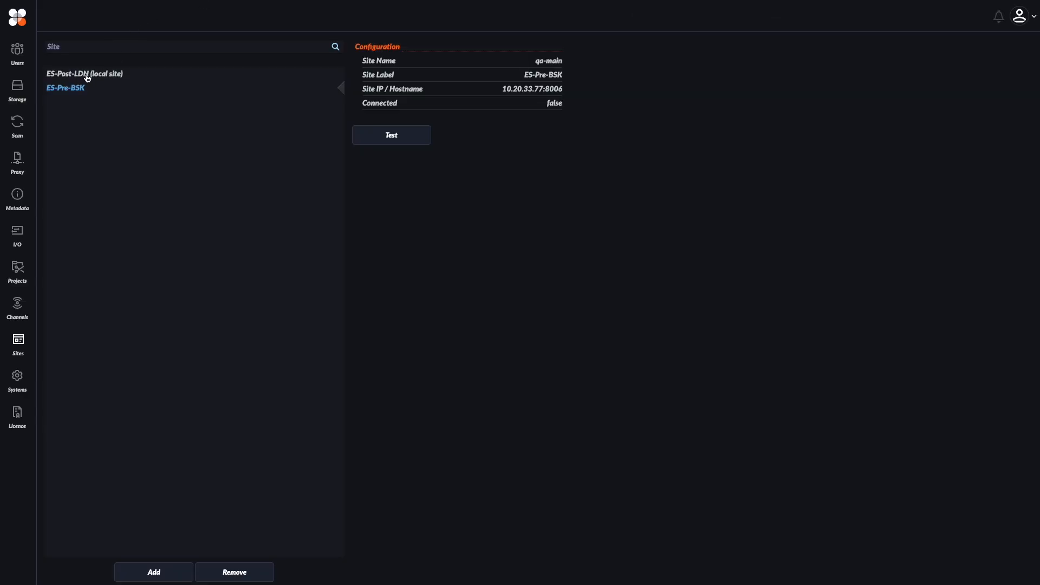
mouse_move(88, 79)
click(93, 76)
click(81, 91)
mouse_move(95, 75)
Search the metadata templates for "rea" and examine the fields of the Reality TV template.
click(18, 197)
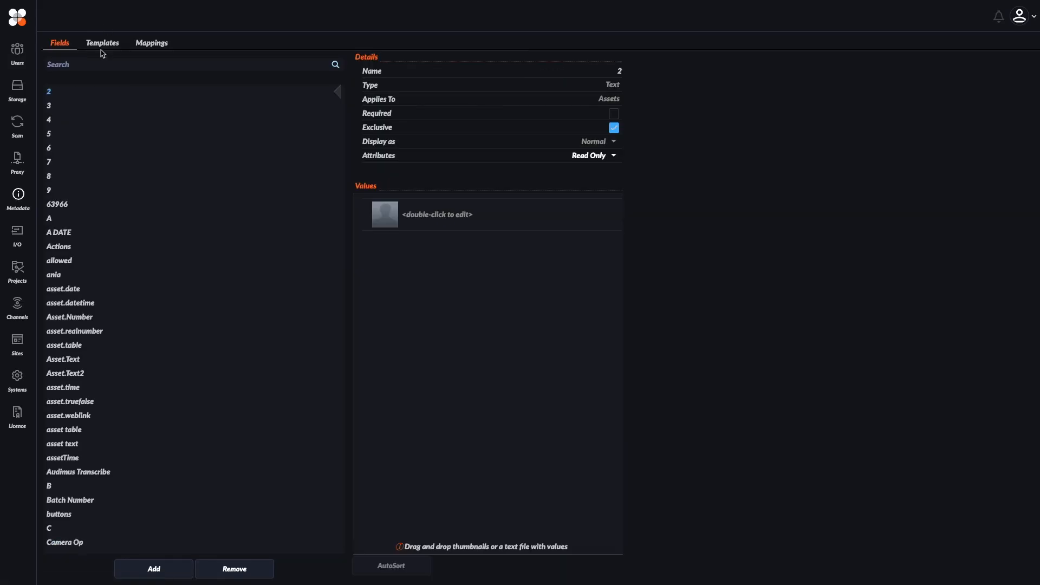
click(103, 43)
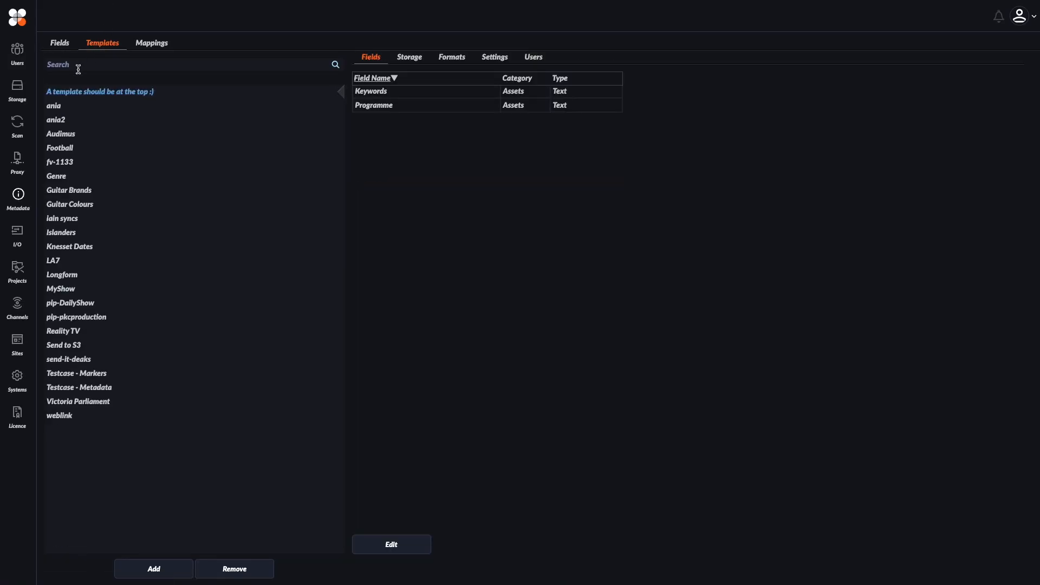
click(79, 63)
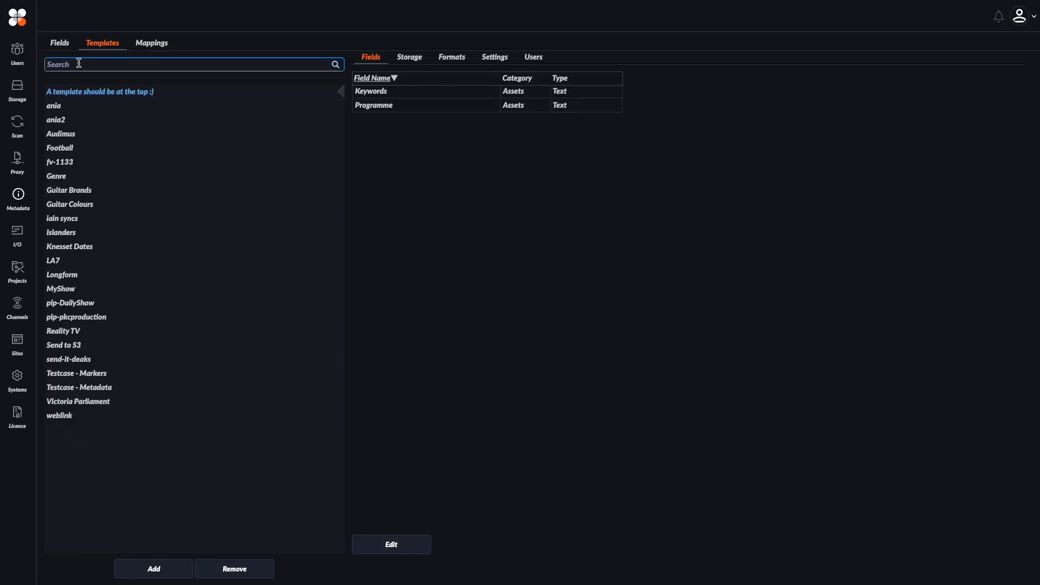
text(rea)
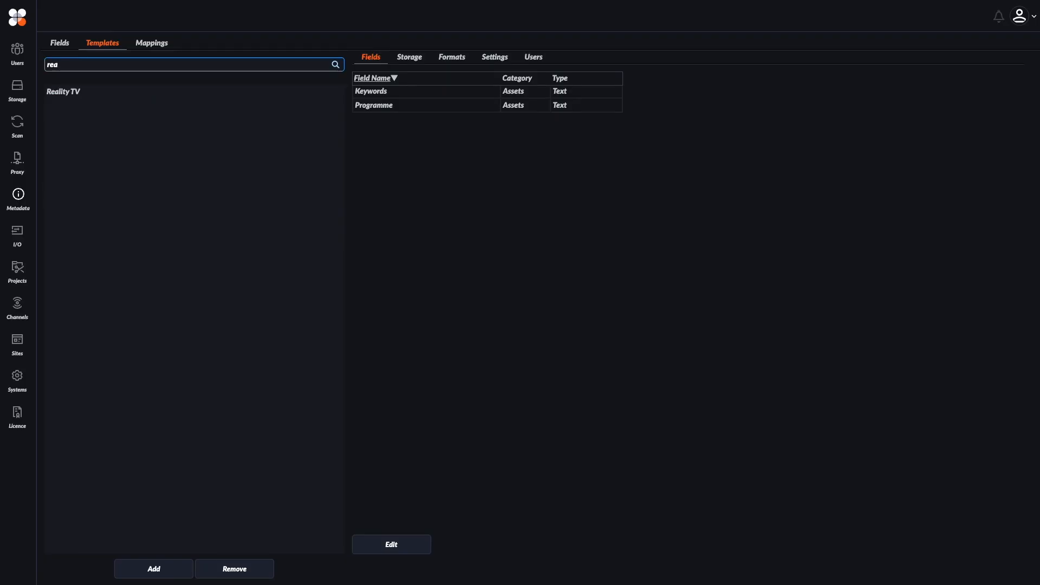
click(57, 93)
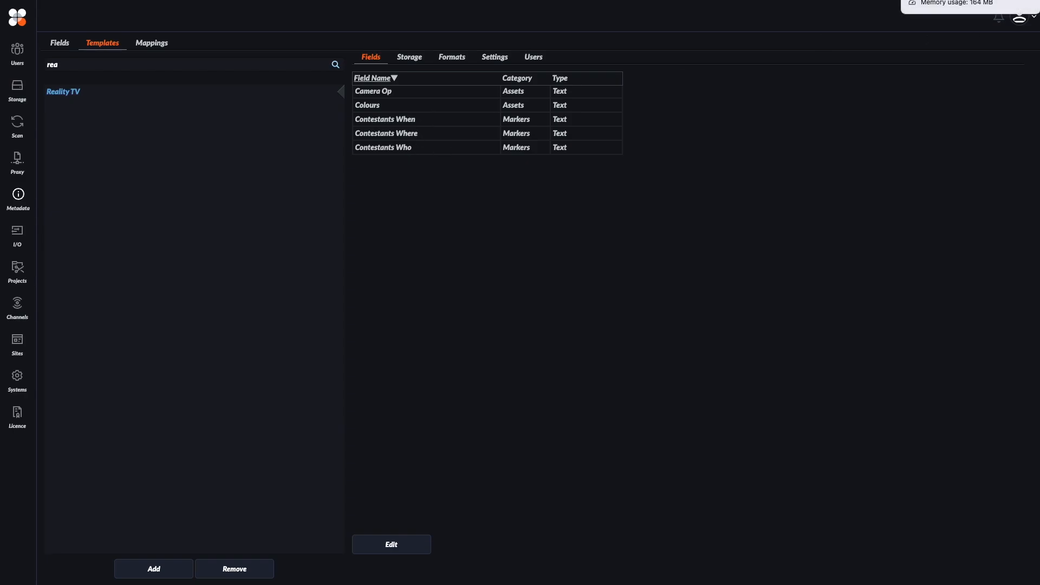
text(li)
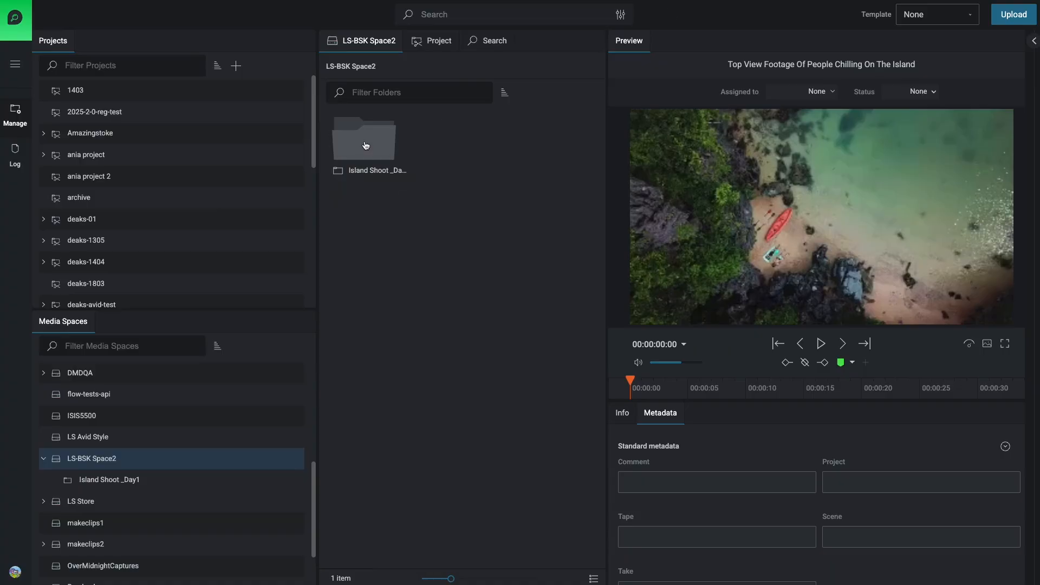
View the Island Shoot _Day1 folder in LS-BSK Space2, and run the LS Send To BSK automation on the LS-LDN Space1 media space.
double_click(366, 145)
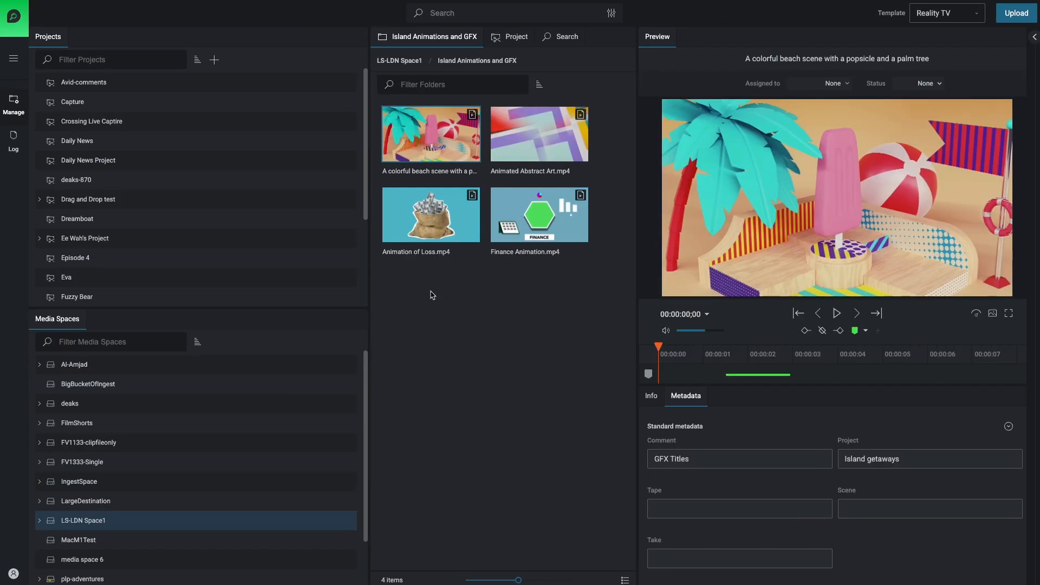
mouse_move(123, 521)
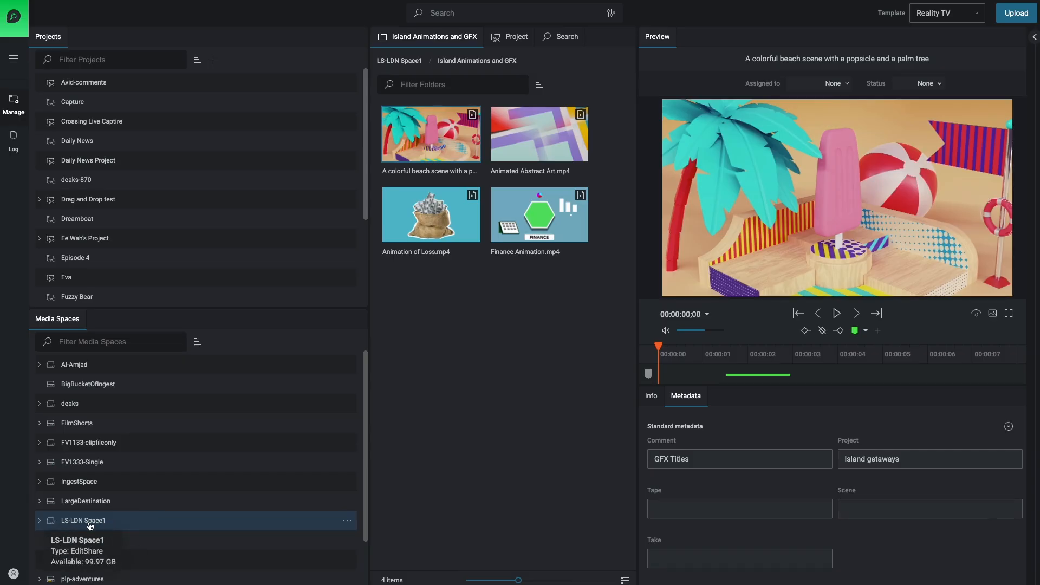
right_click(180, 523)
mouse_move(213, 551)
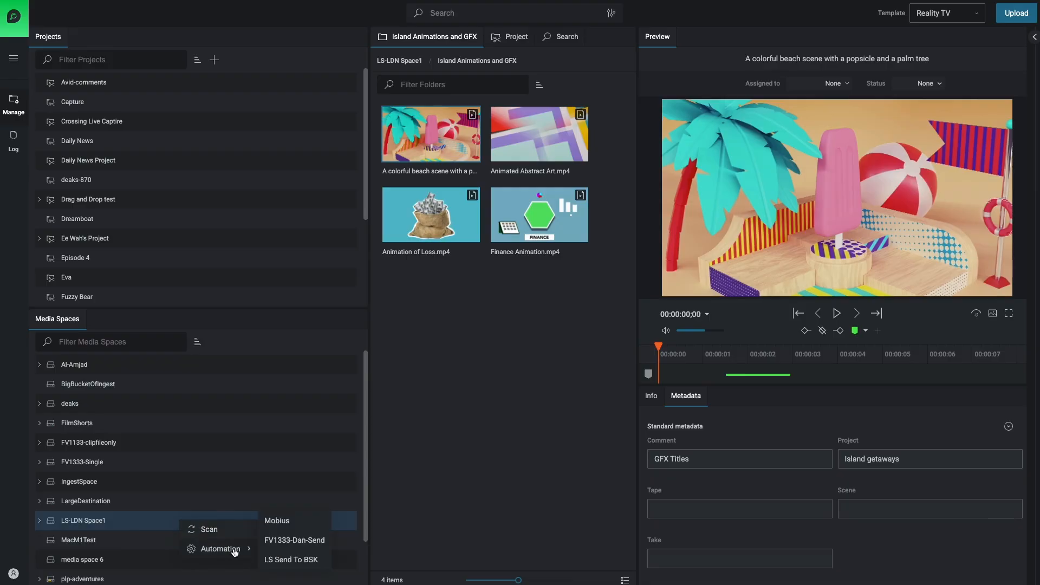
click(295, 561)
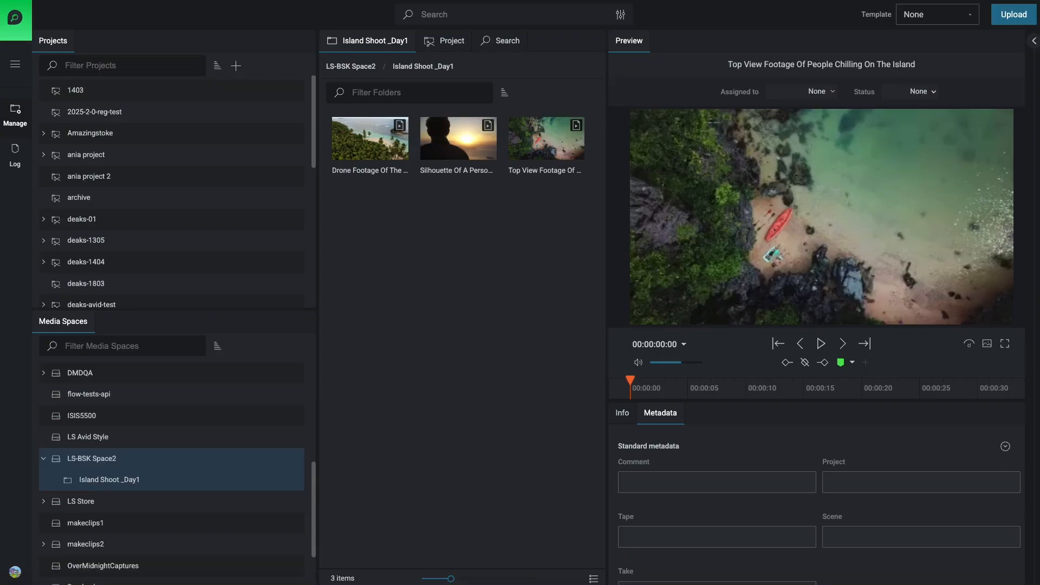
Open the Island Animations and GFX folder in LS-BSK Space2 and examine the beach scene clip's standard metadata.
key(super+Tab)
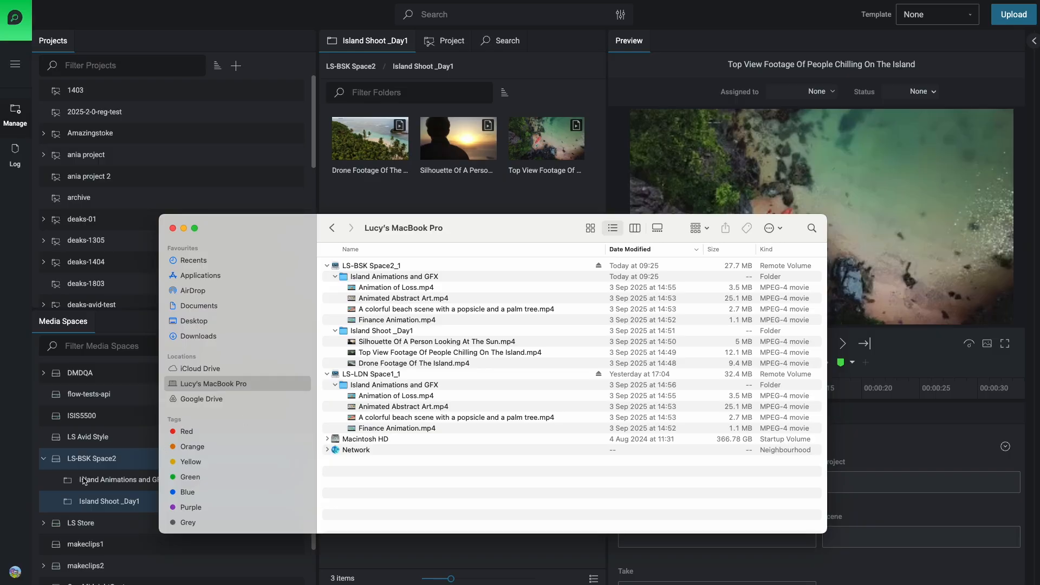
click(109, 485)
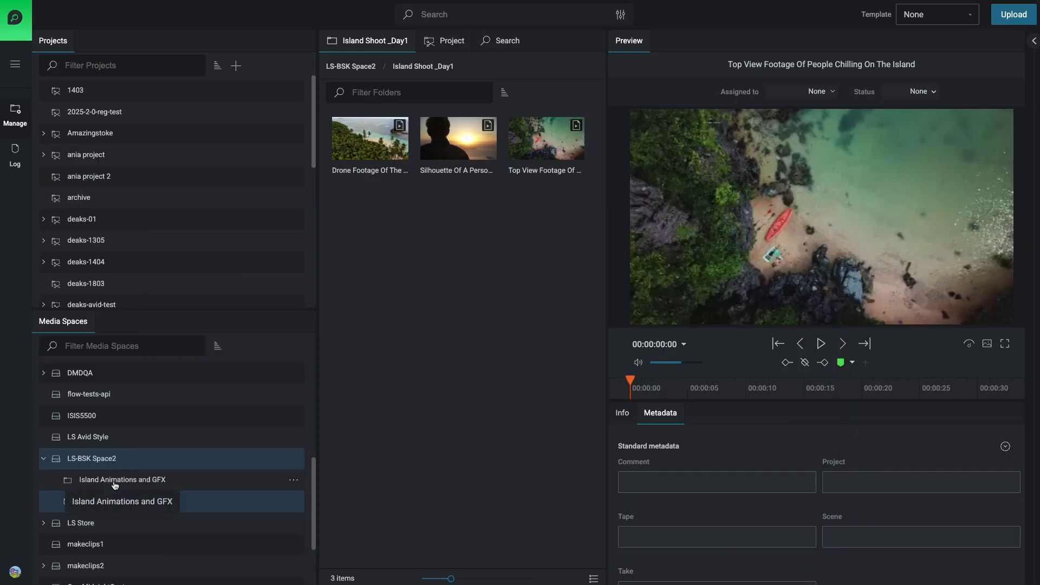
click(115, 485)
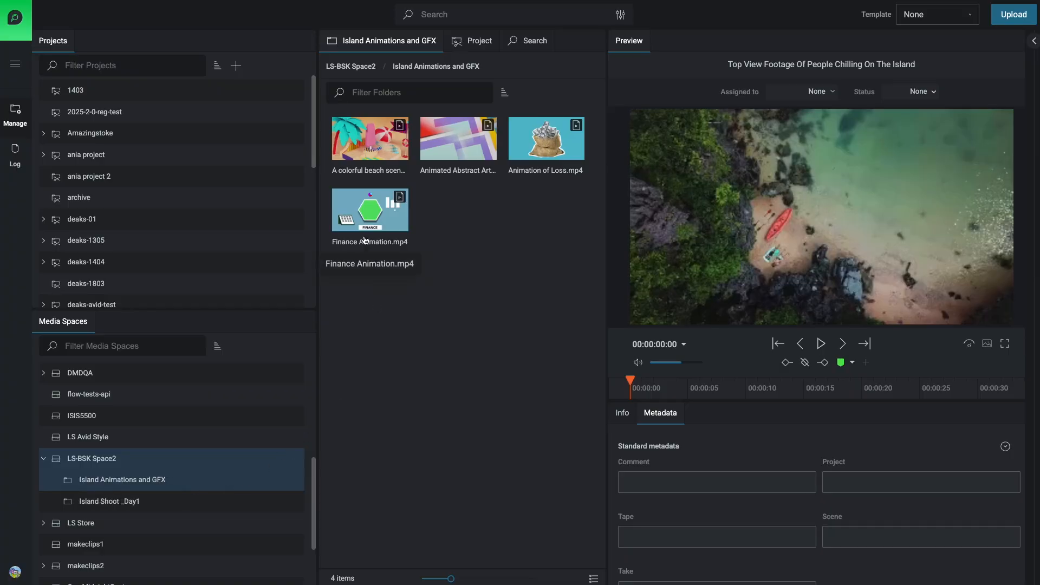
click(373, 147)
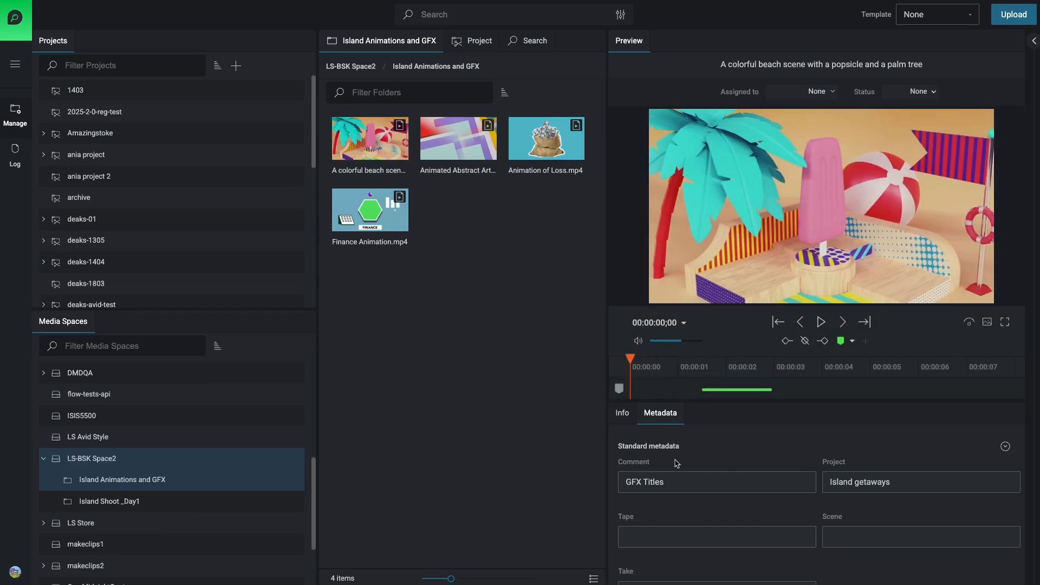
scroll(688, 503, down, 1)
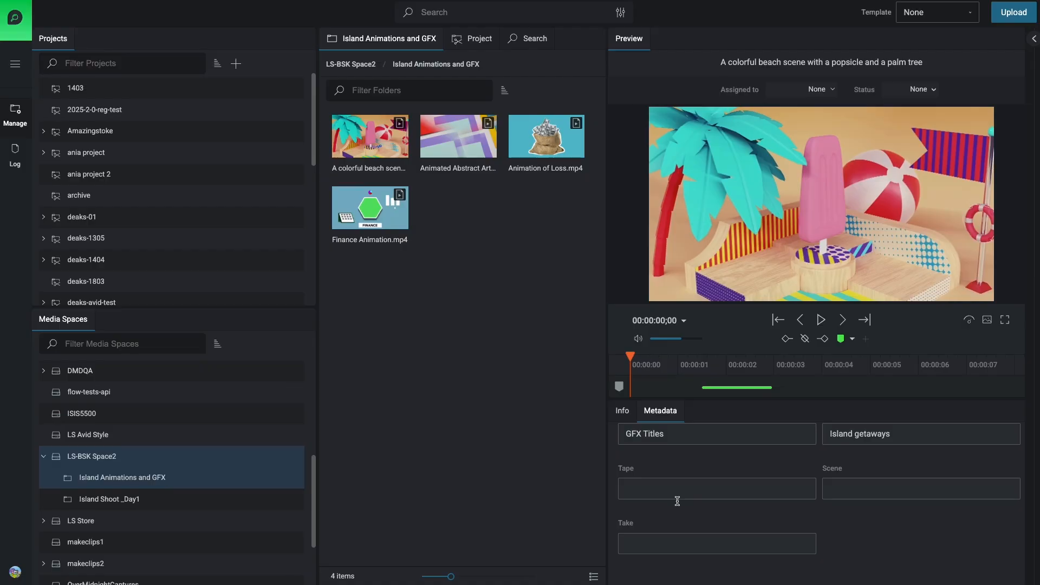
scroll(677, 503, up, 1)
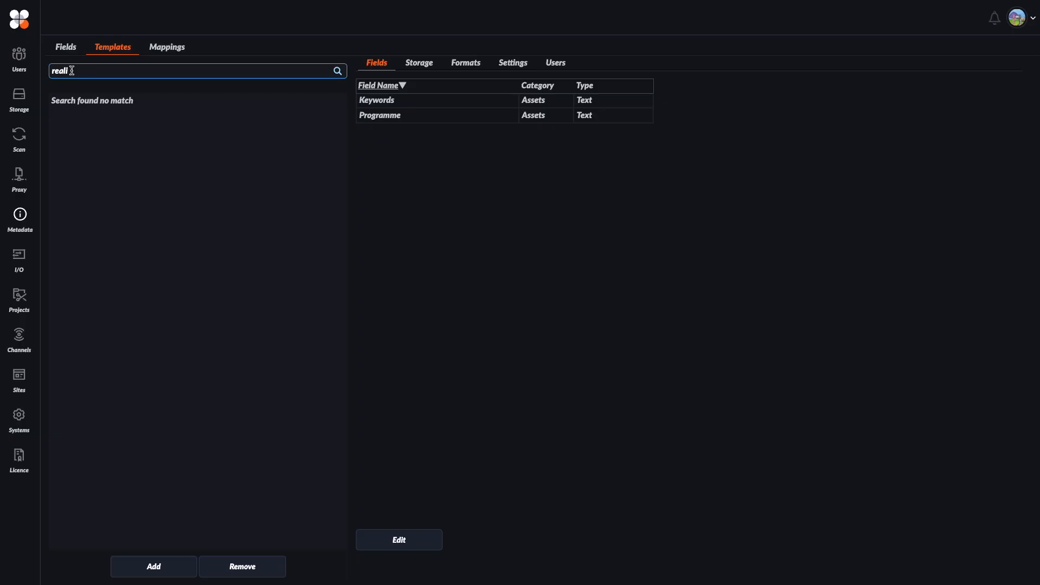
Switch to the destination site's FLOW control panel, refresh the metadata templates, search for "rea" and open Reality TV.
click(68, 50)
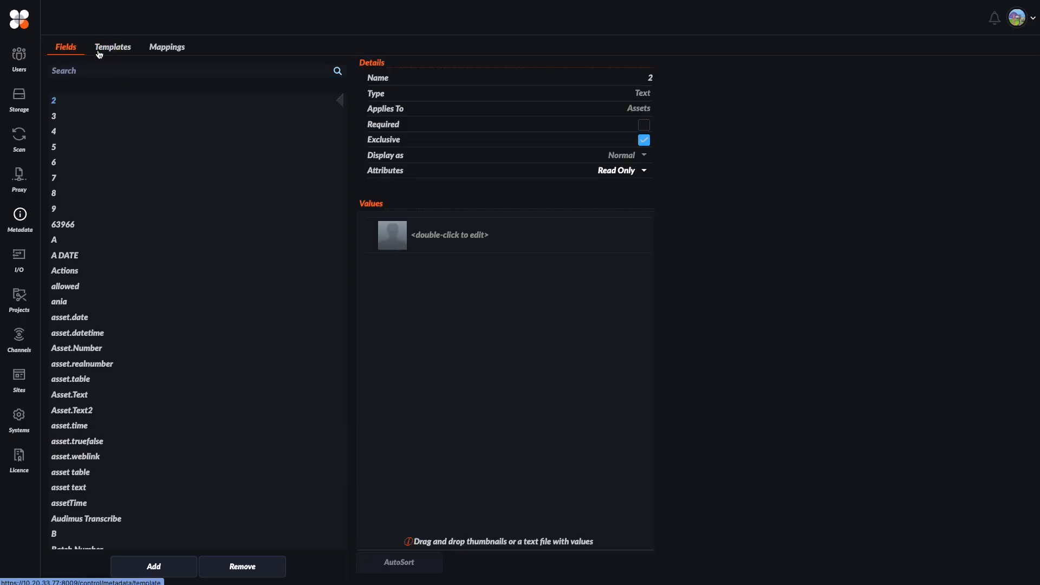
click(99, 50)
click(75, 71)
text(rea)
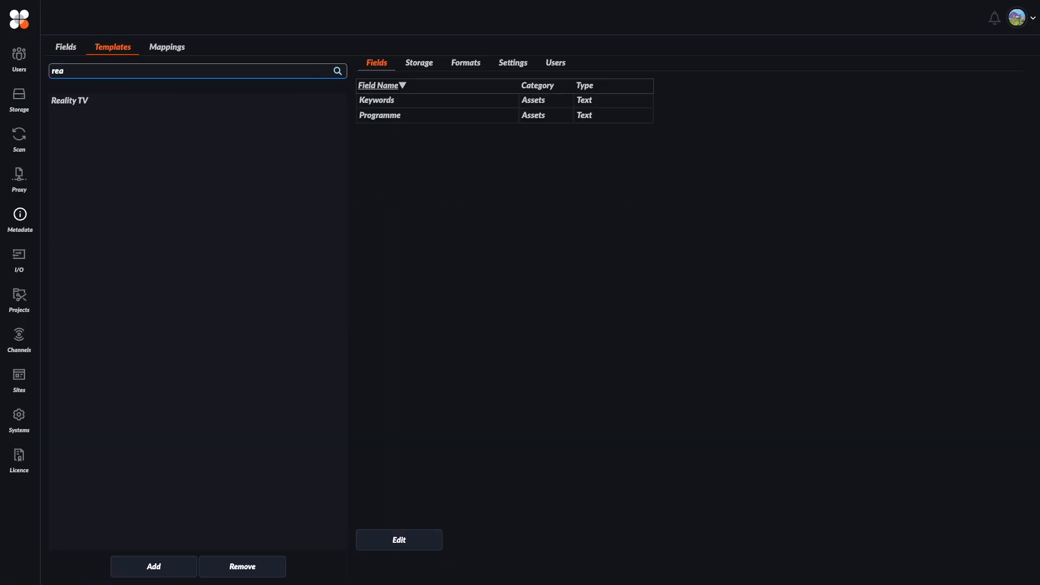
click(79, 103)
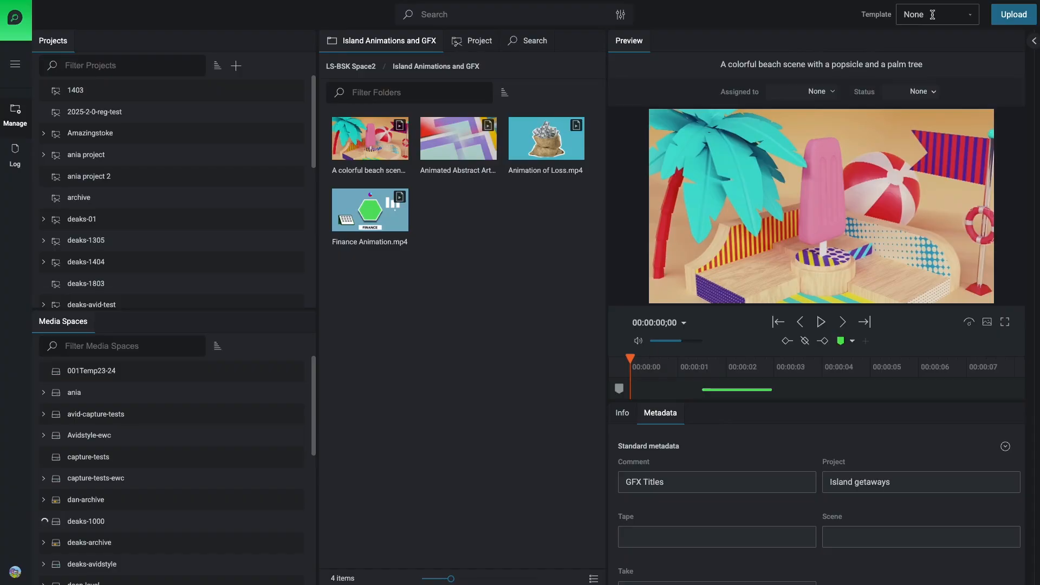
Switch back to the destination's media browser and set its metadata template to Reality TV.
click(933, 15)
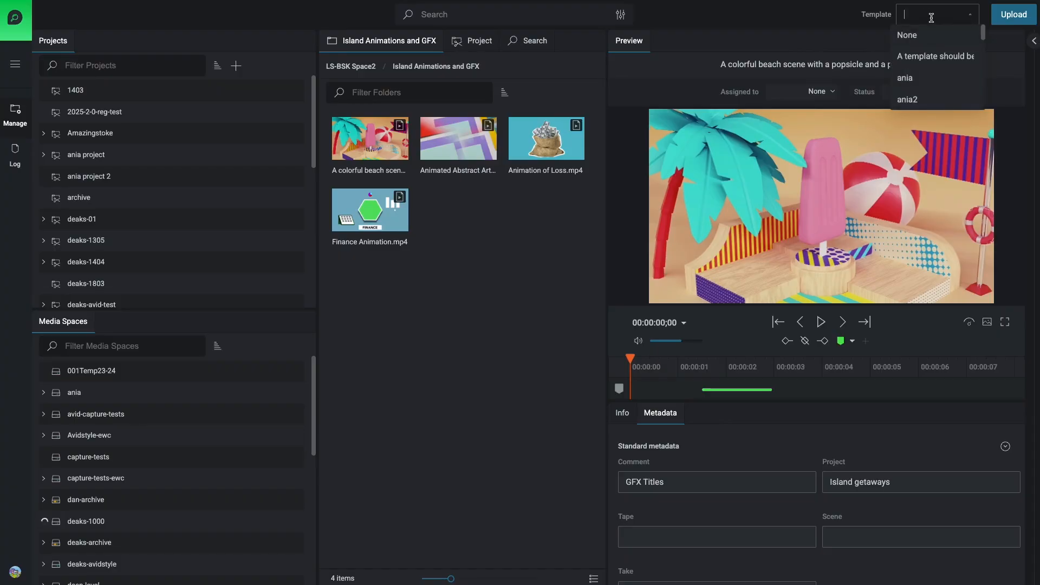
text(reality)
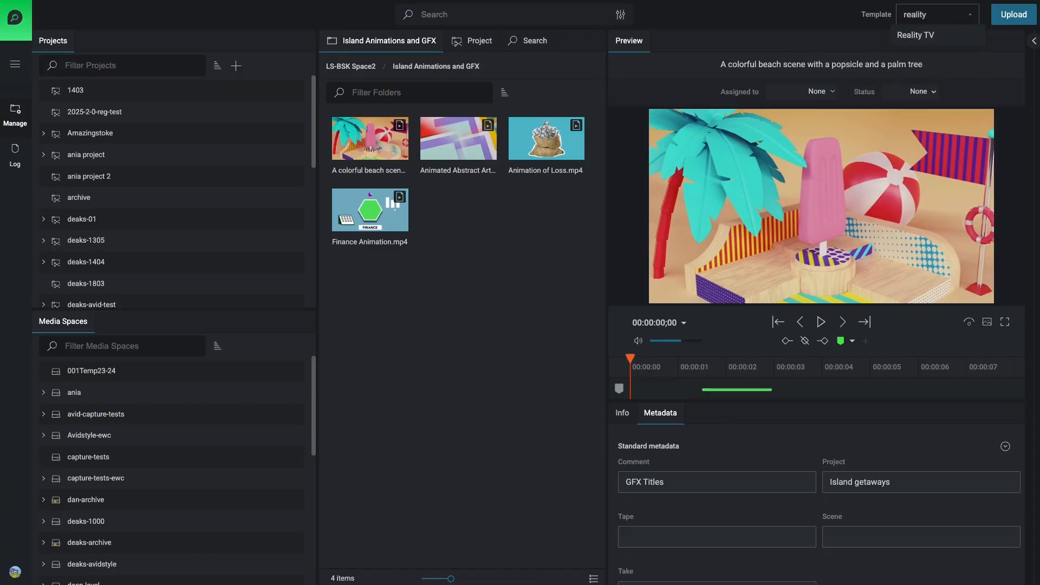
click(938, 34)
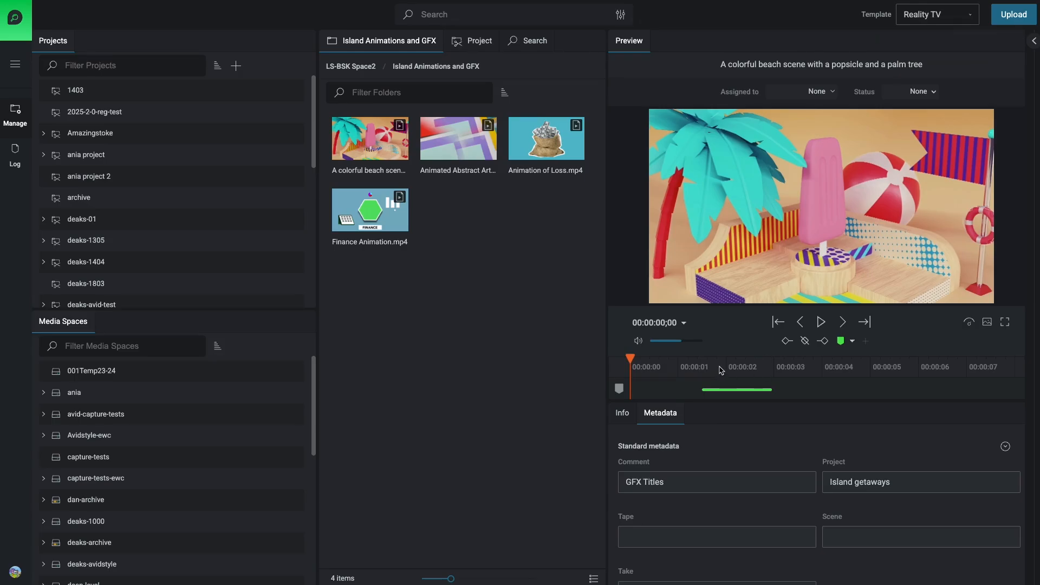
Examine the beach scene clip's custom metadata, including the available Camera Op and Colours options.
scroll(738, 439, down, 3)
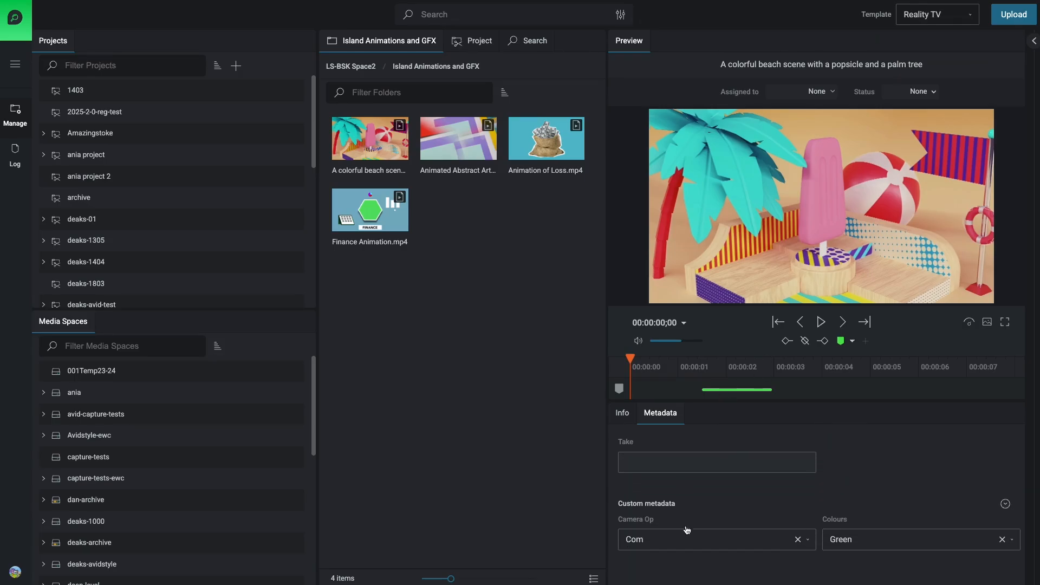
click(660, 542)
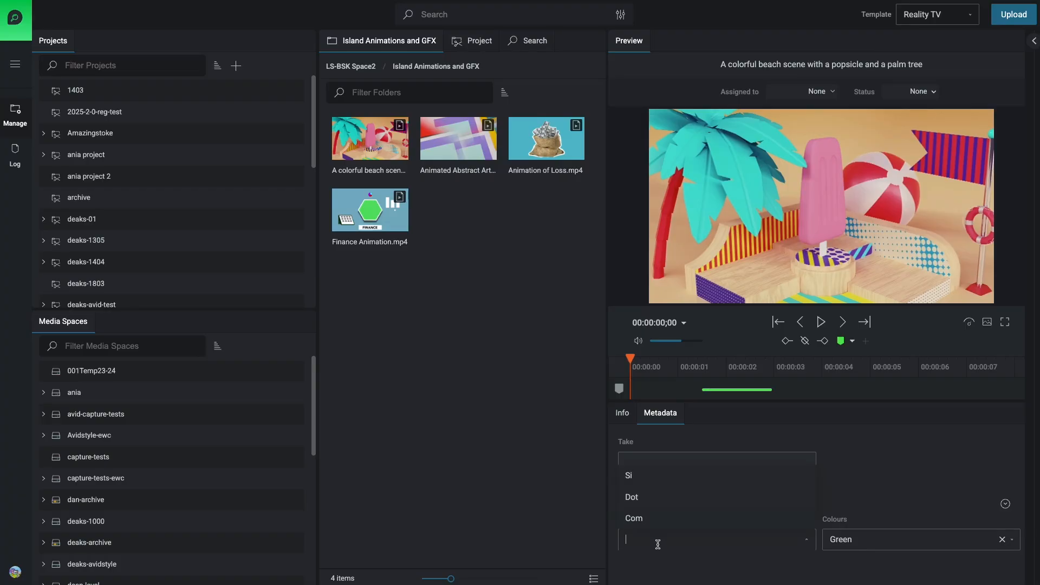
click(867, 541)
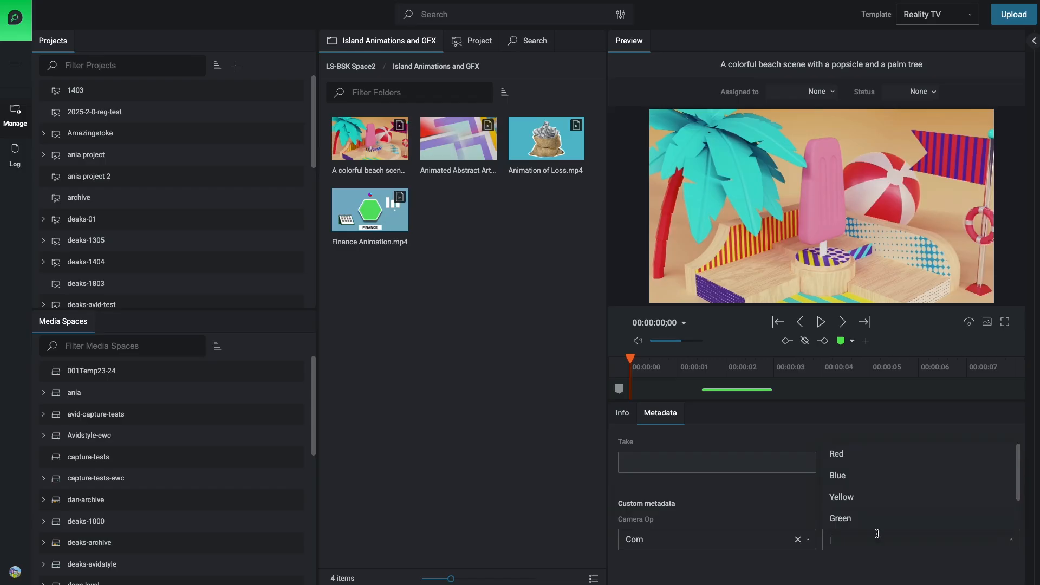
click(790, 568)
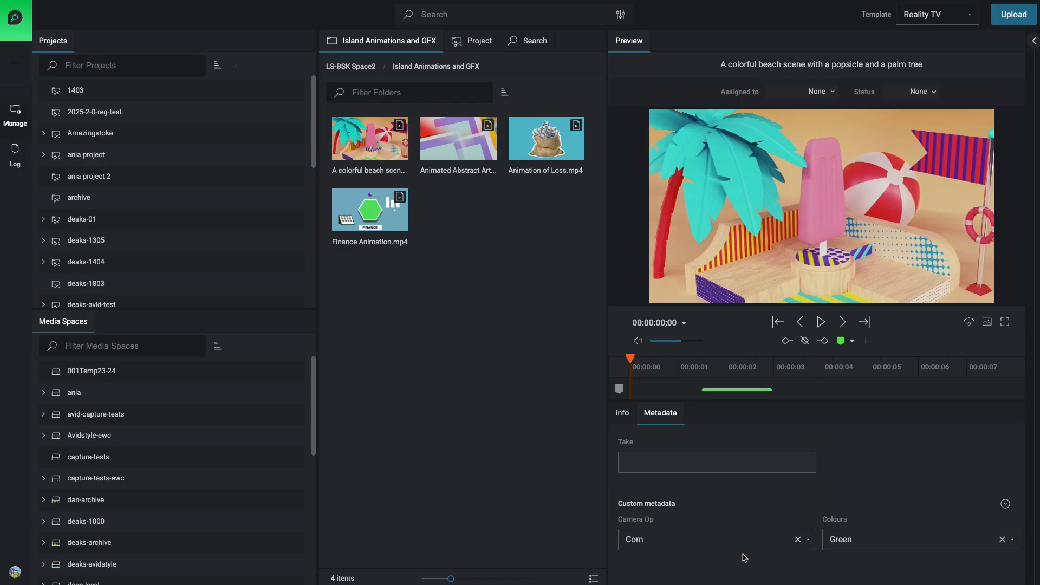
scroll(768, 497, up, 3)
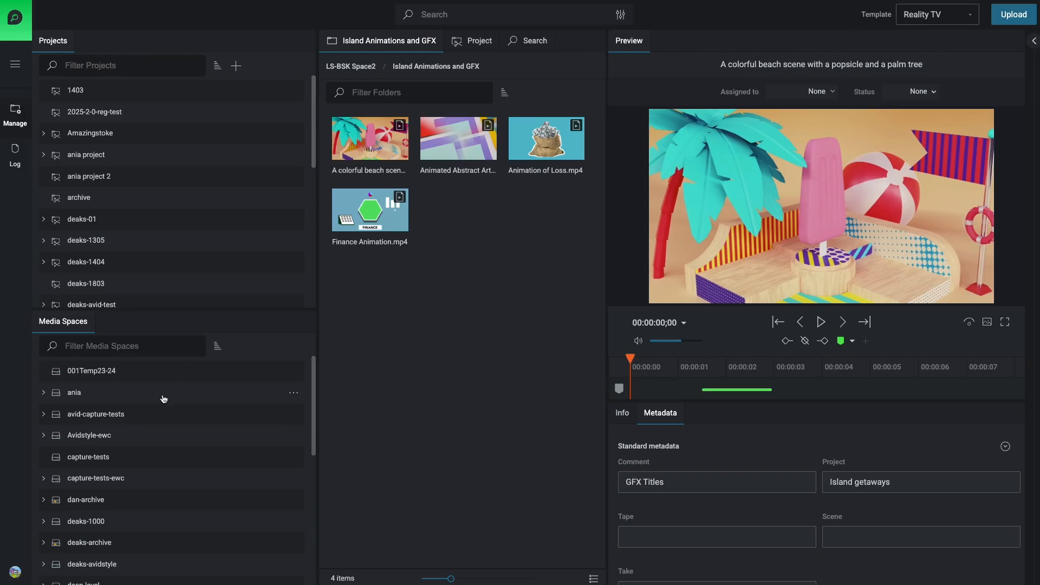
Expand LS-BSK Space2, open the Island Shoot _Day1 folder and load the clip of the silhouetted person looking at the sun.
scroll(165, 409, down, 3)
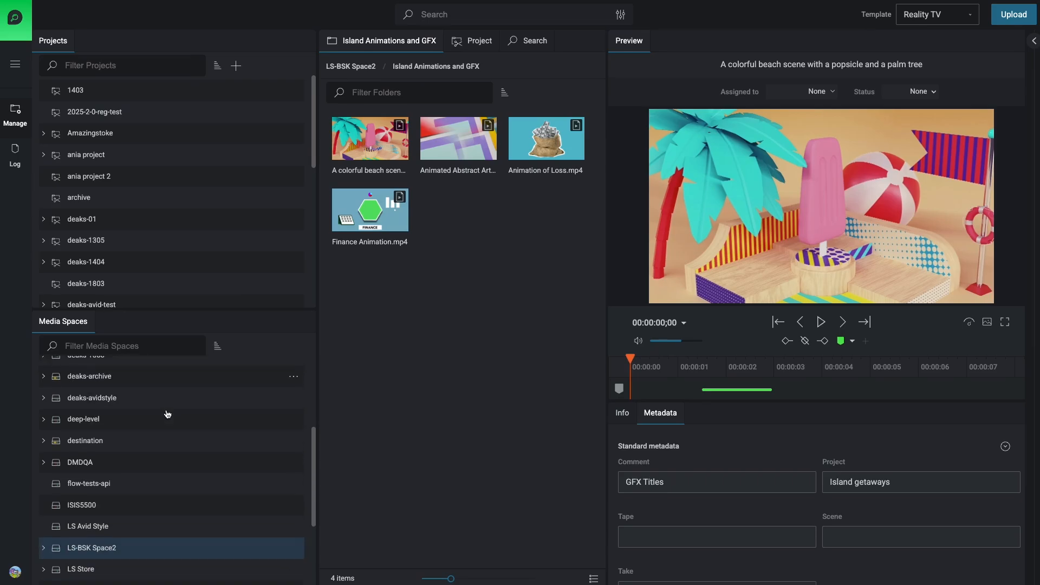
scroll(167, 414, down, 2)
click(44, 461)
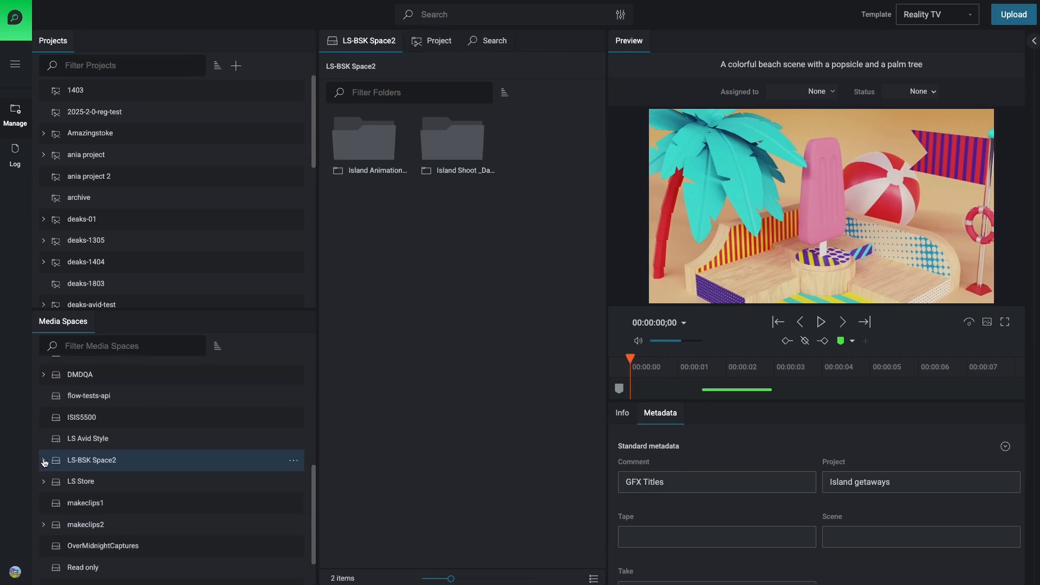
click(130, 504)
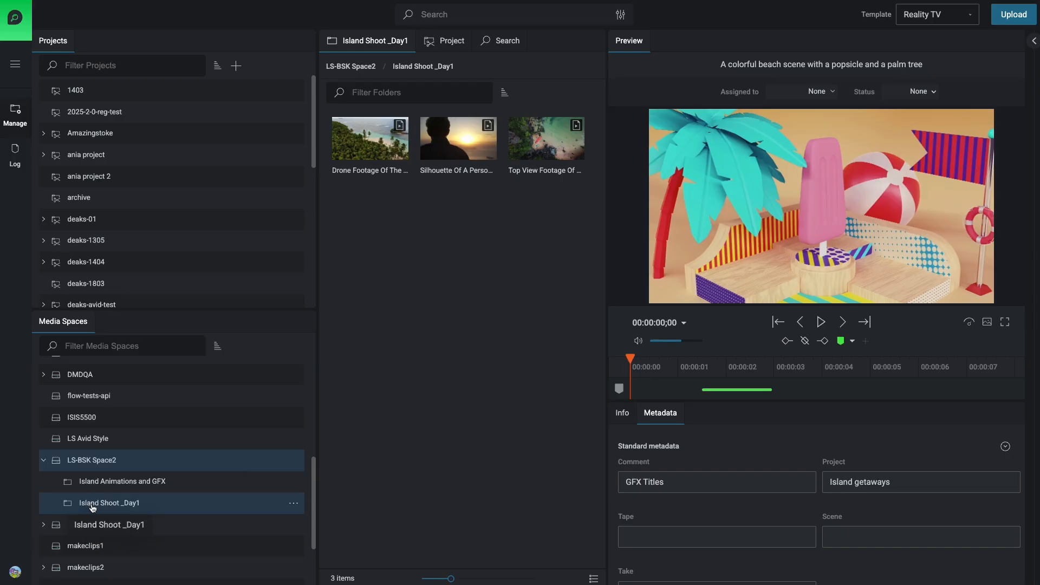
click(443, 156)
Mark the range from 00:00:01:20 to 00:00:03:23 on the silhouette clip and add a marker to it.
click(668, 388)
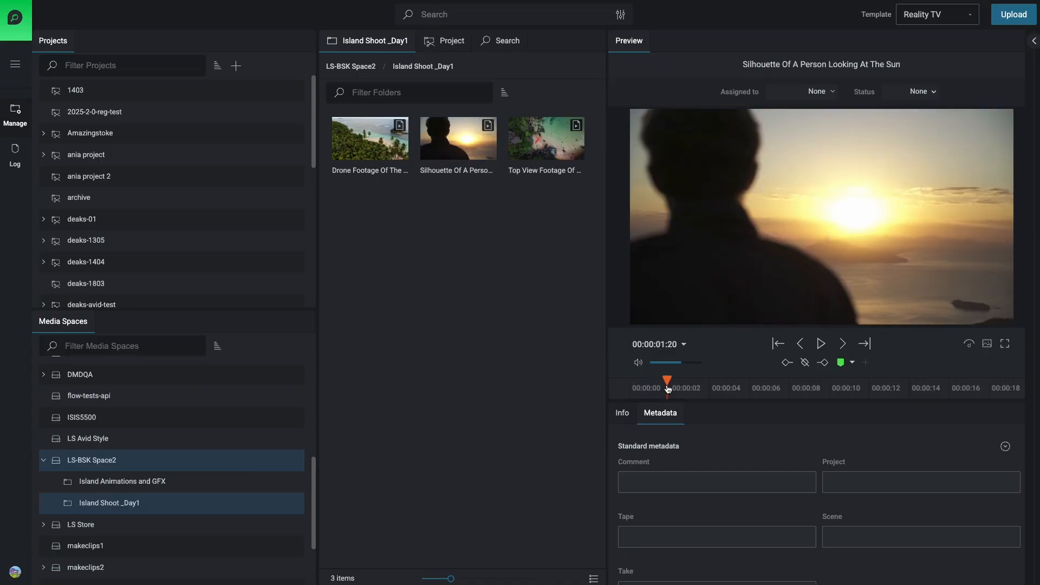
key(space)
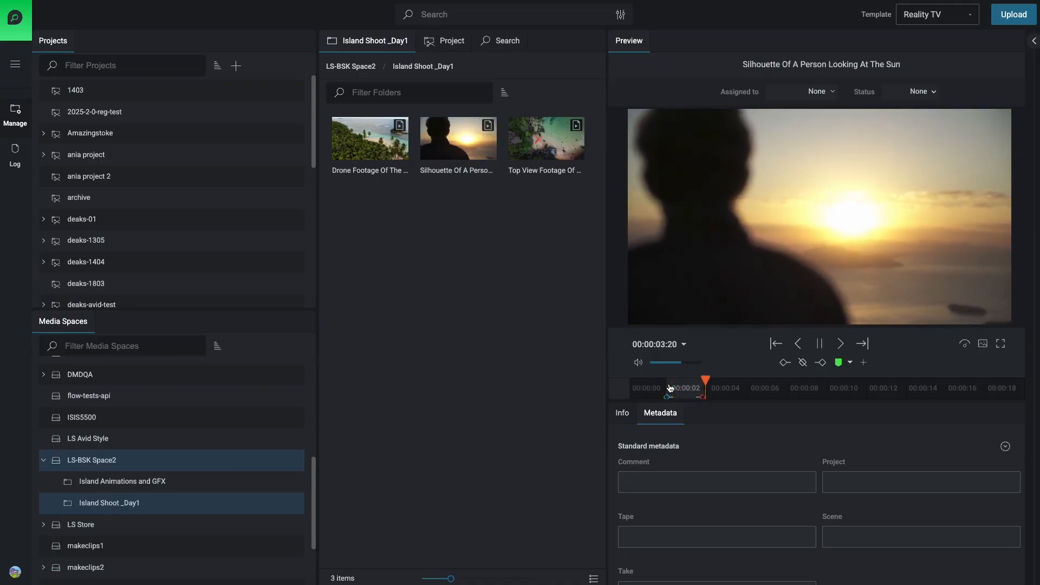
key(space)
key(m)
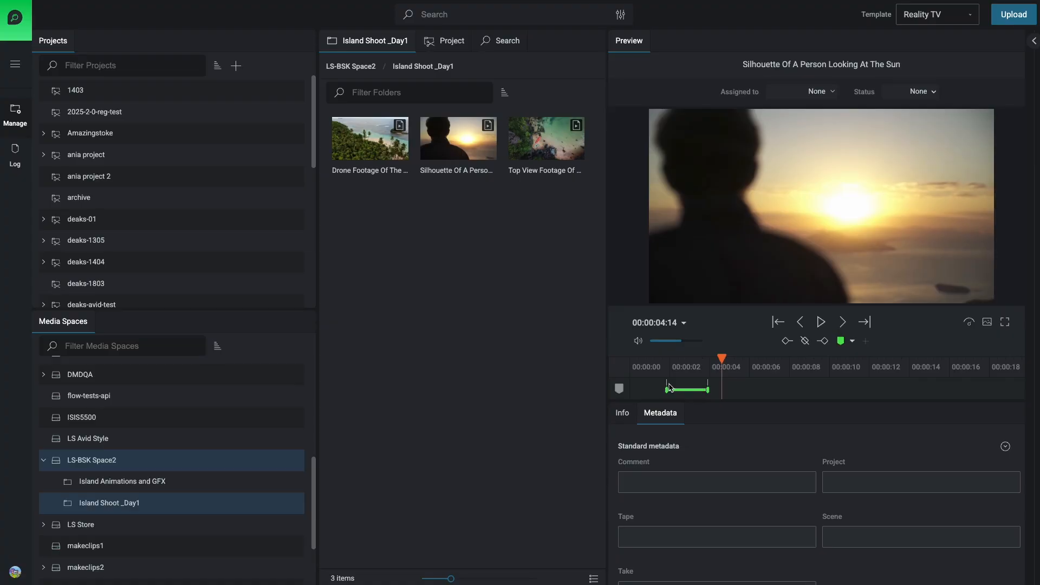
Show the clip's markers with more room for their details, rename the new marker LS1 and pause the playback.
click(1034, 41)
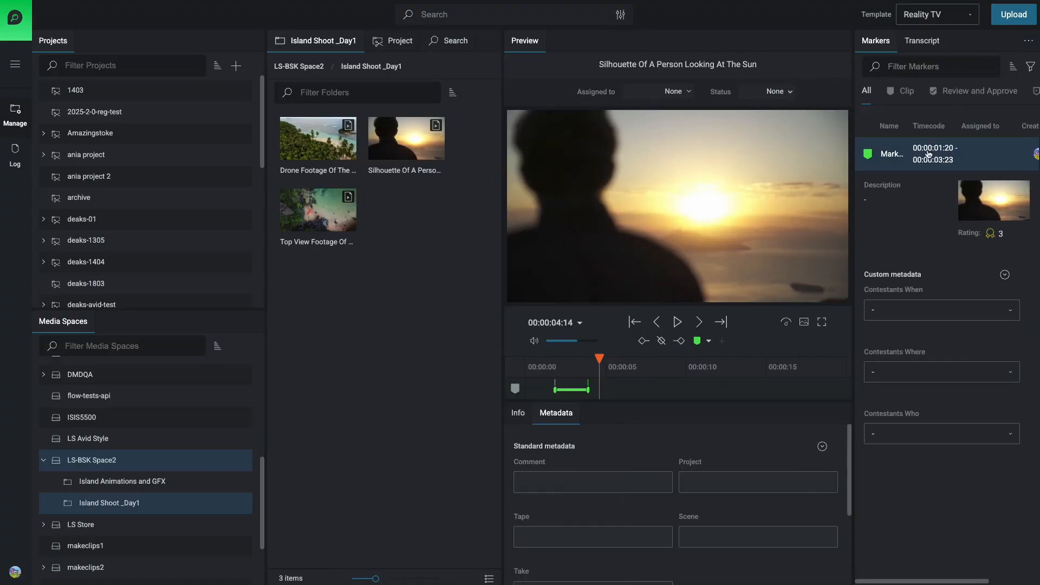
drag(858, 136, 739, 136)
double_click(803, 155)
double_click(803, 155)
text(LS1)
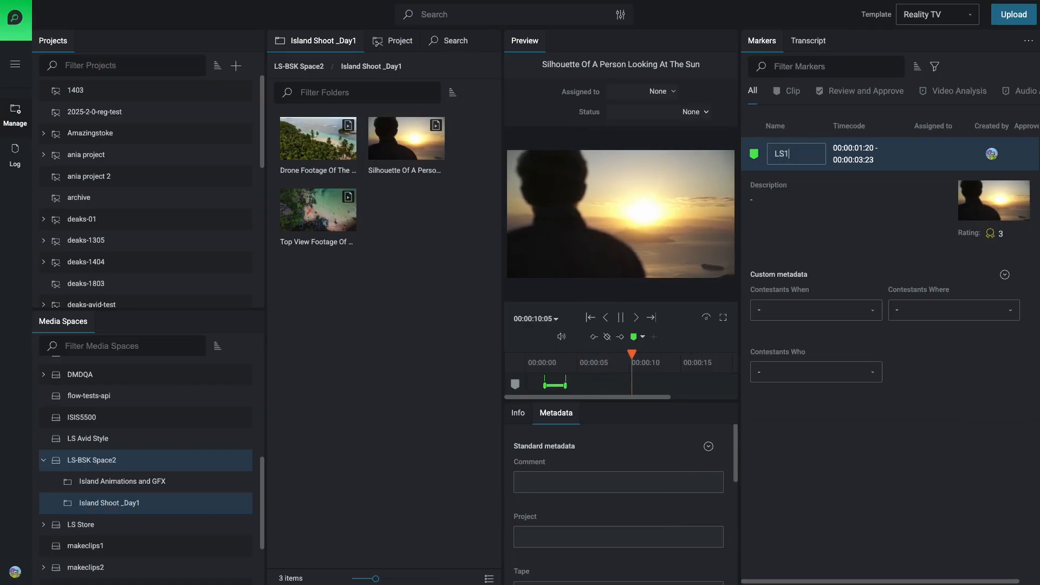
key(Return)
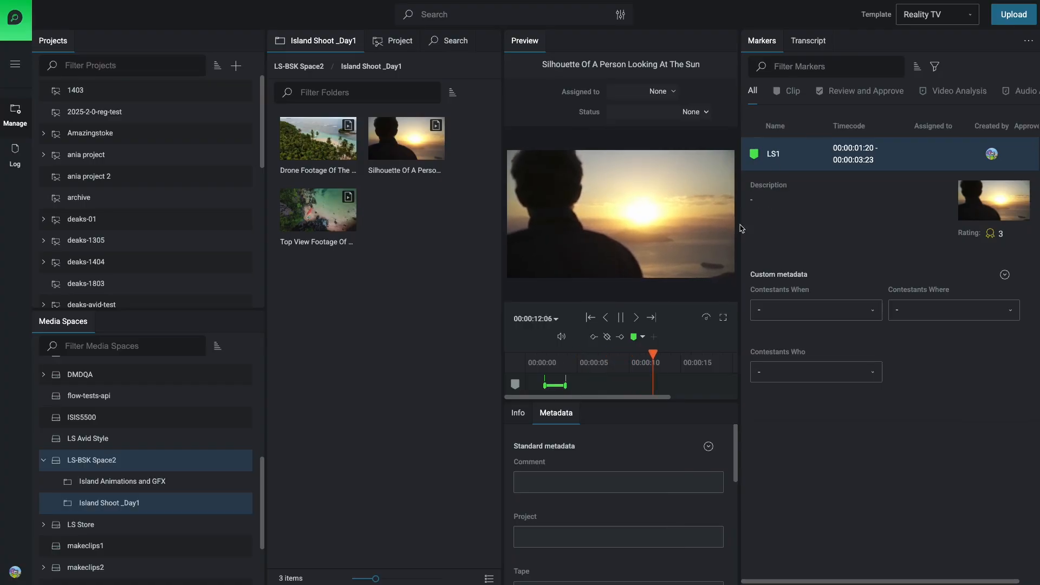
click(621, 318)
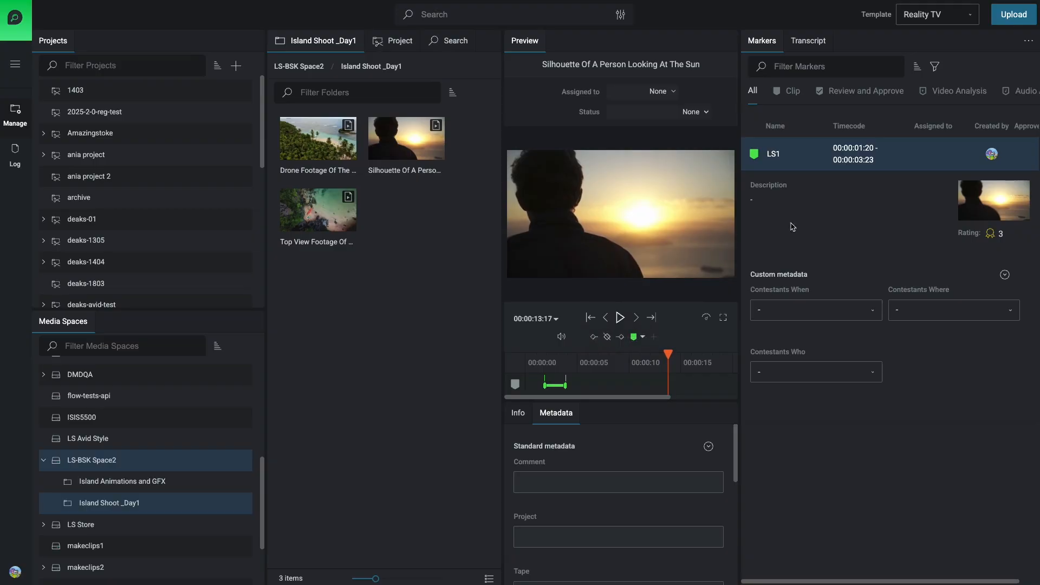
Set the LS1 marker's Contestants When metadata to Evening.
click(796, 310)
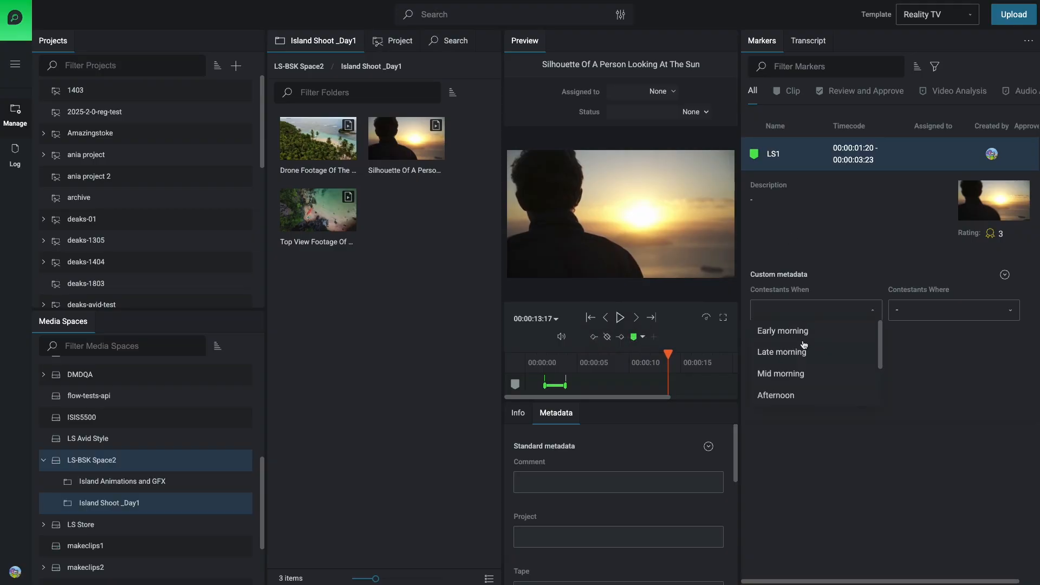
click(785, 397)
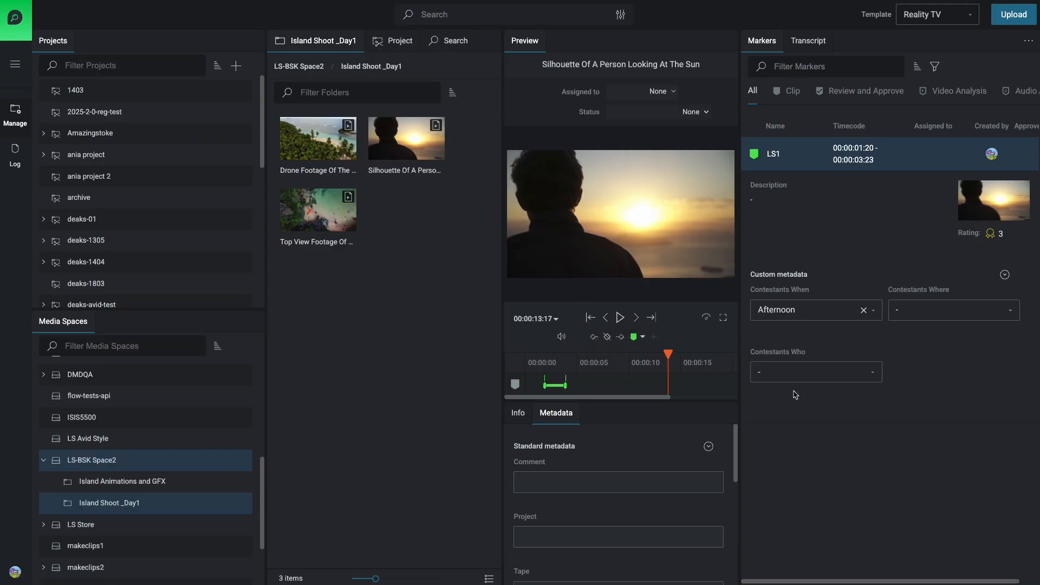
click(817, 313)
scroll(818, 328, down, 3)
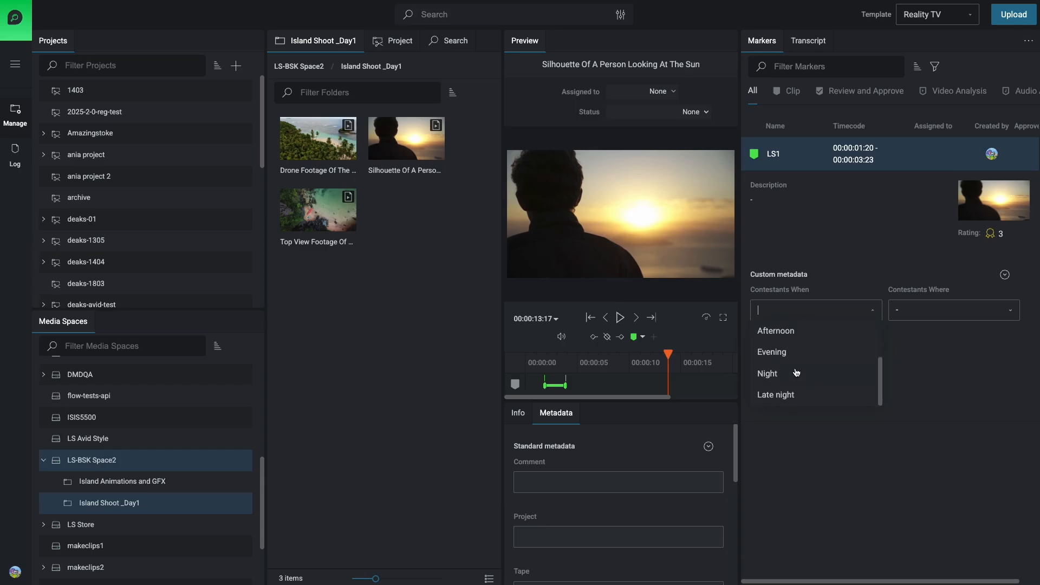
click(780, 358)
Set the LS1 marker's Contestants Where metadata to garden and choose the second listed contestant for Contestants Who.
click(898, 311)
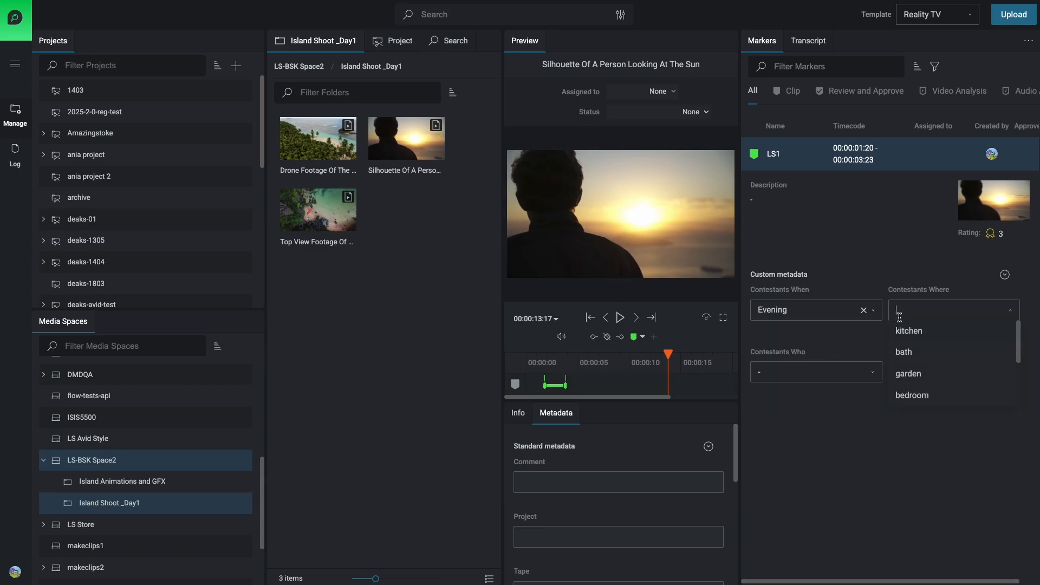
click(908, 374)
click(827, 371)
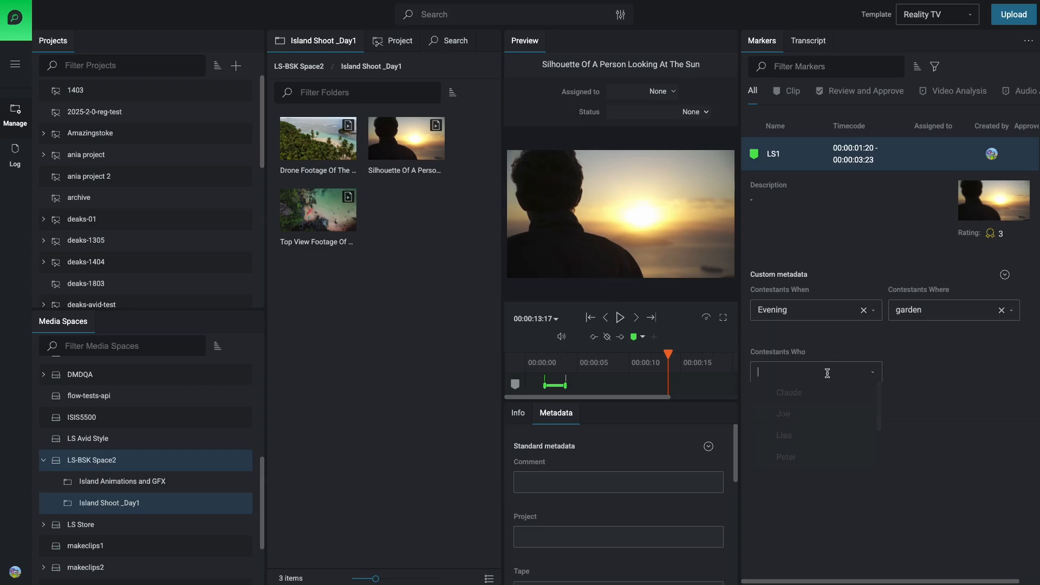
click(788, 420)
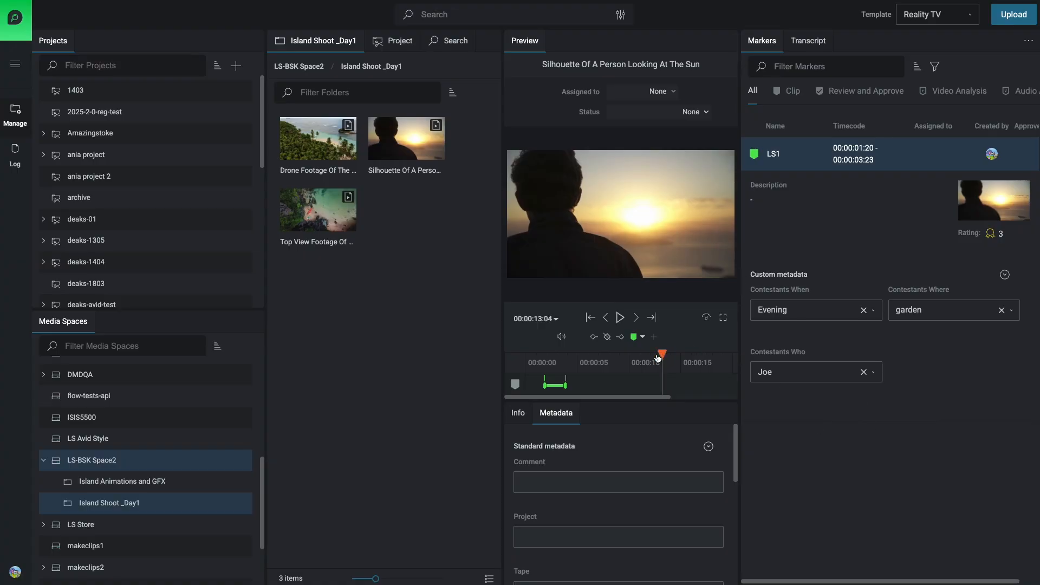
drag(667, 357, 621, 357)
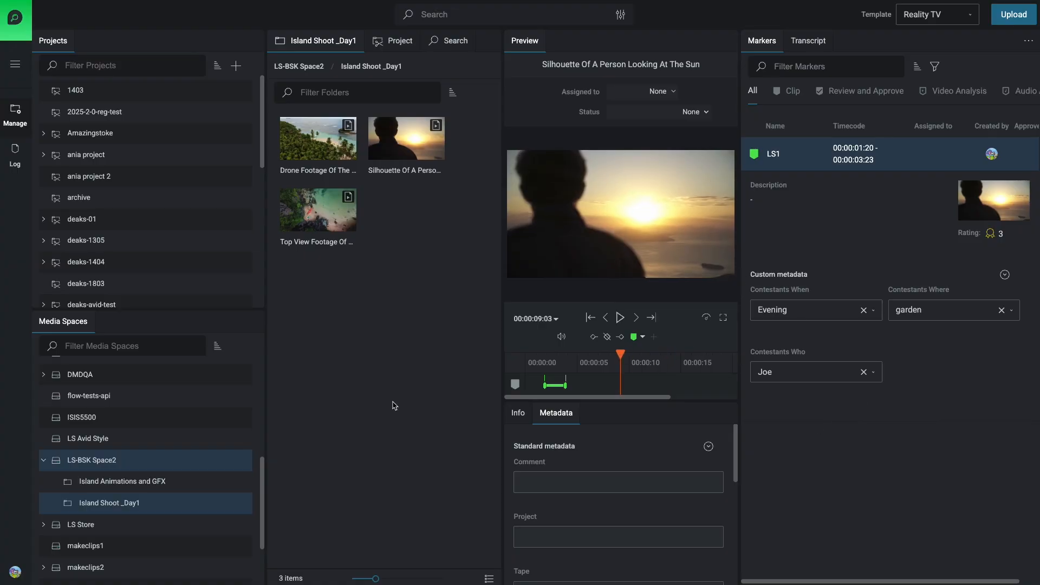
Run the LS Send to LDN automation on the Island Shoot _Day1 folder.
right_click(128, 506)
mouse_move(175, 540)
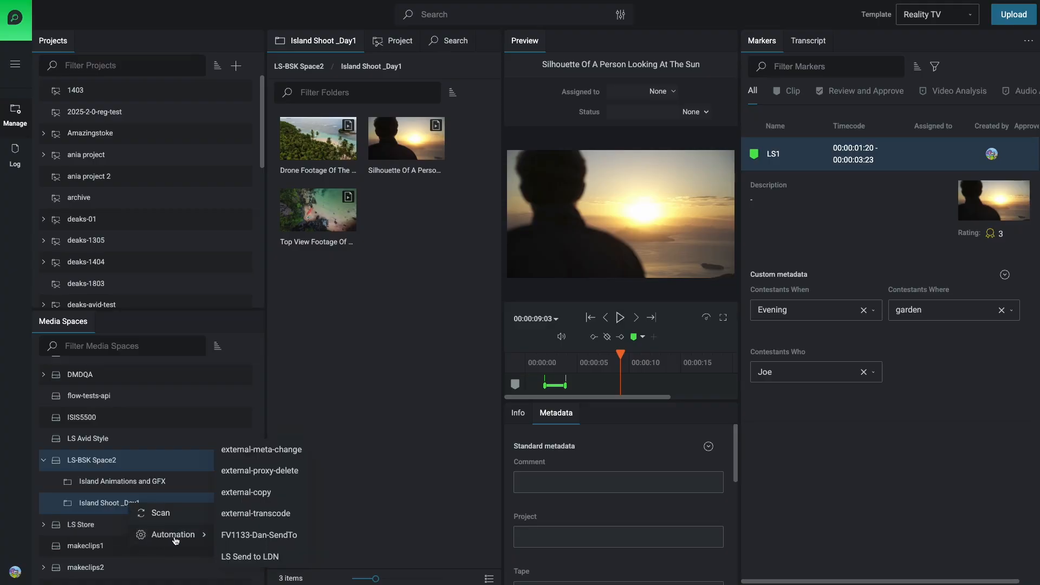
click(249, 557)
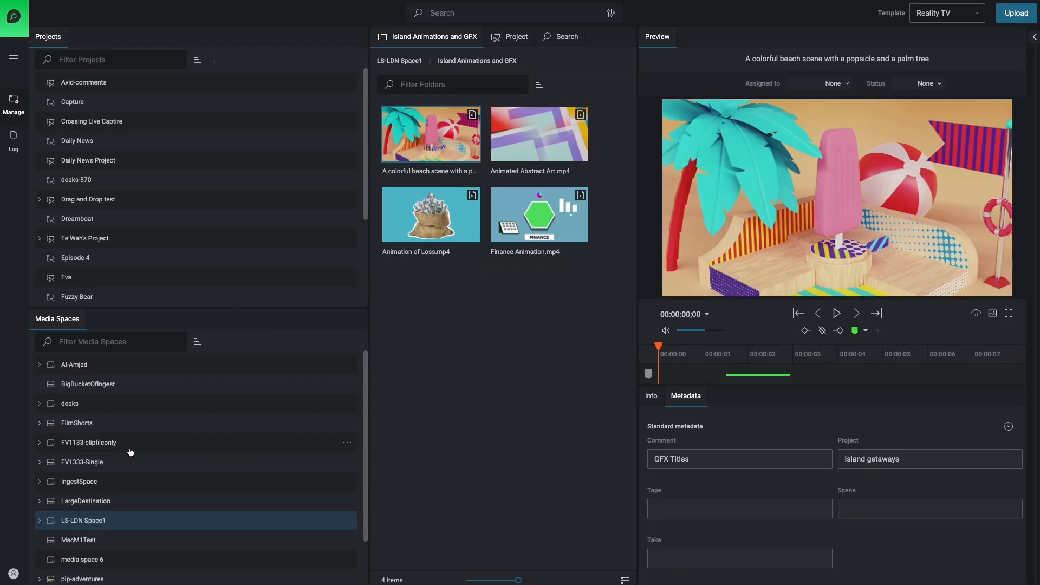
Switch to the destination site's media browser and expand LS-LDN Space1 to check for the sent folder.
click(67, 520)
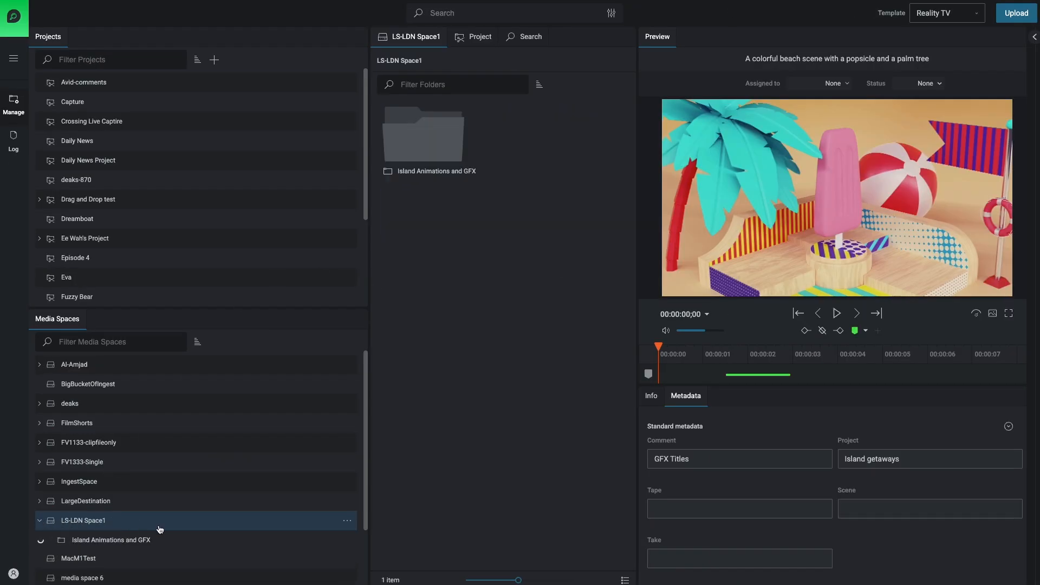
scroll(157, 531, down, 1)
scroll(161, 531, down, 1)
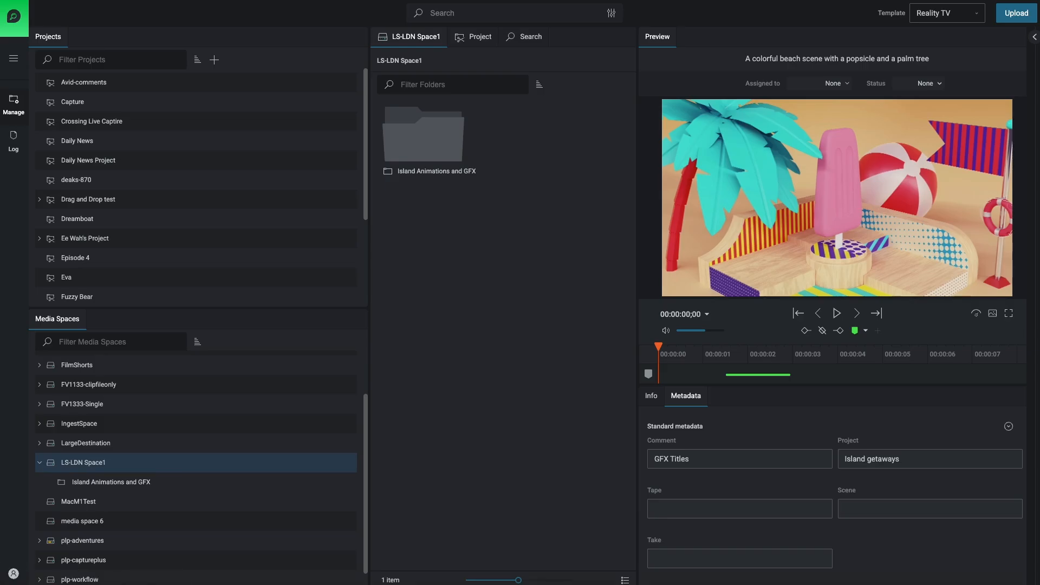
Switch to Finder and compare the Island Shoot _Day1 files on the LS-LDN Space1 and LS-BSK Space2 volumes.
click(11, 583)
drag(446, 232, 658, 249)
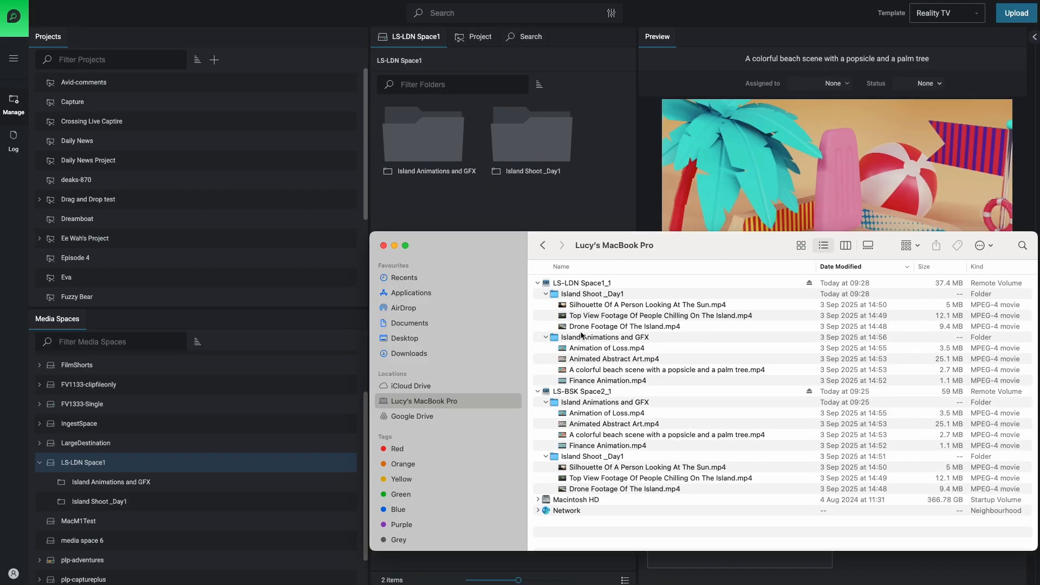
drag(548, 249, 383, 248)
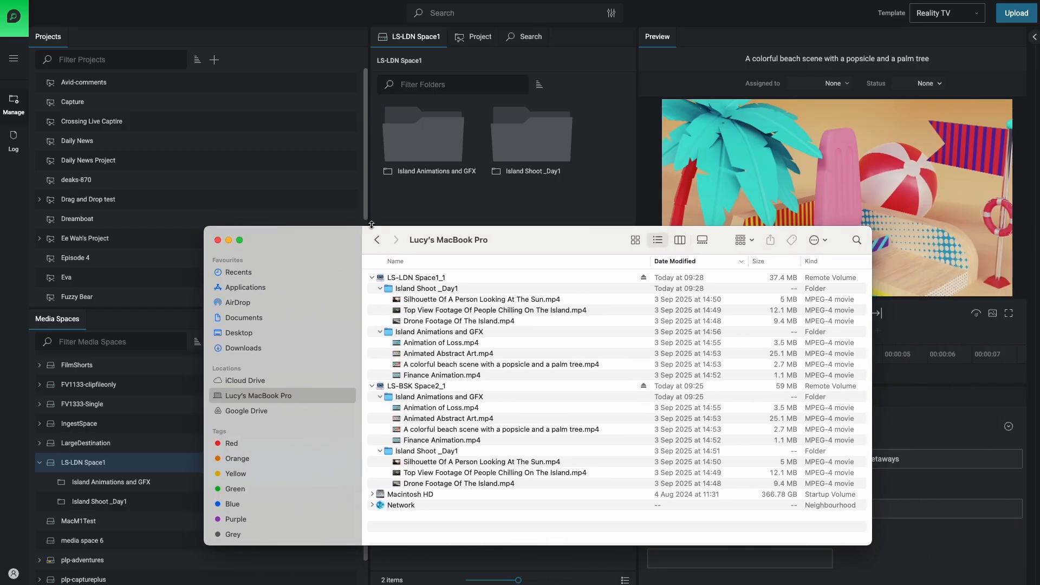
Open Island Shoot _Day1 in LS-LDN Space1 on the destination site and examine the silhouette clip's LS1 marker.
double_click(532, 140)
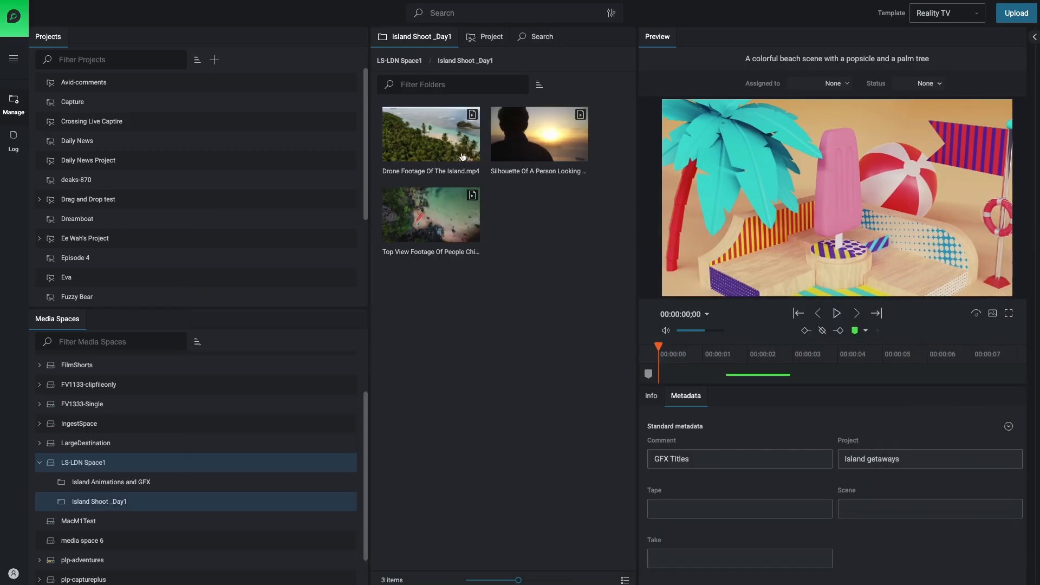
click(539, 125)
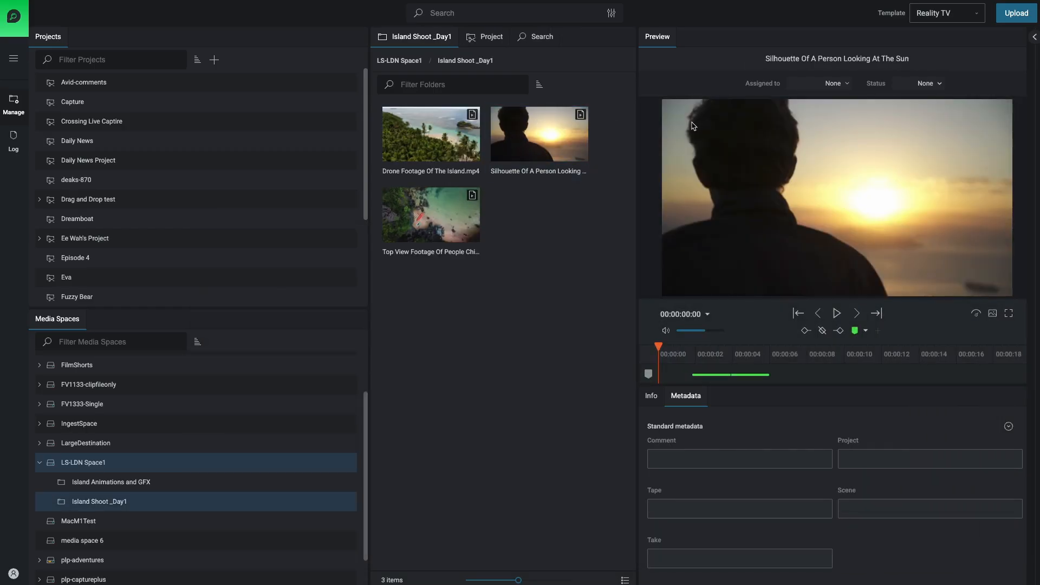
click(1034, 37)
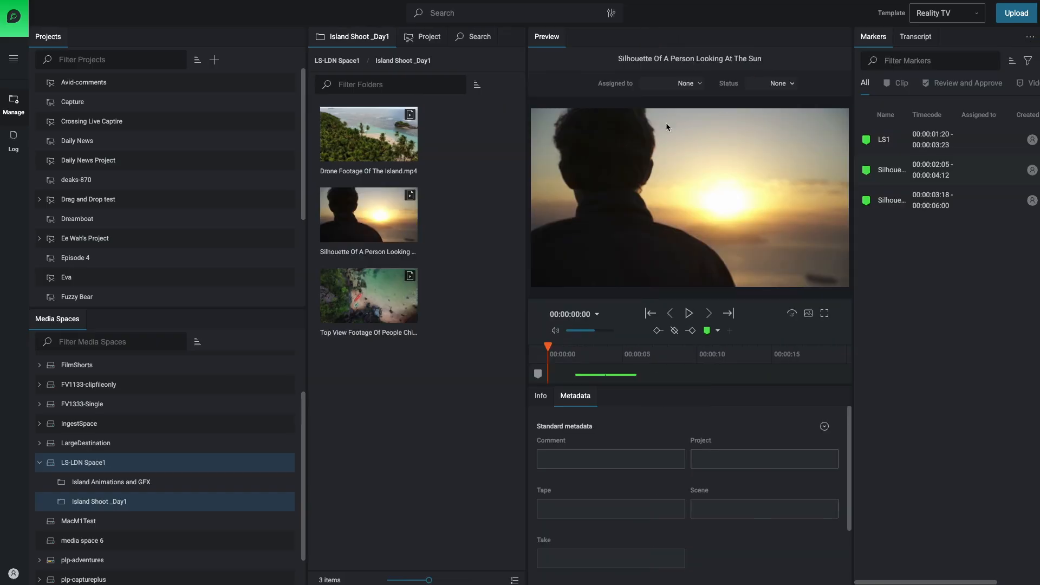
drag(853, 181, 710, 195)
click(731, 142)
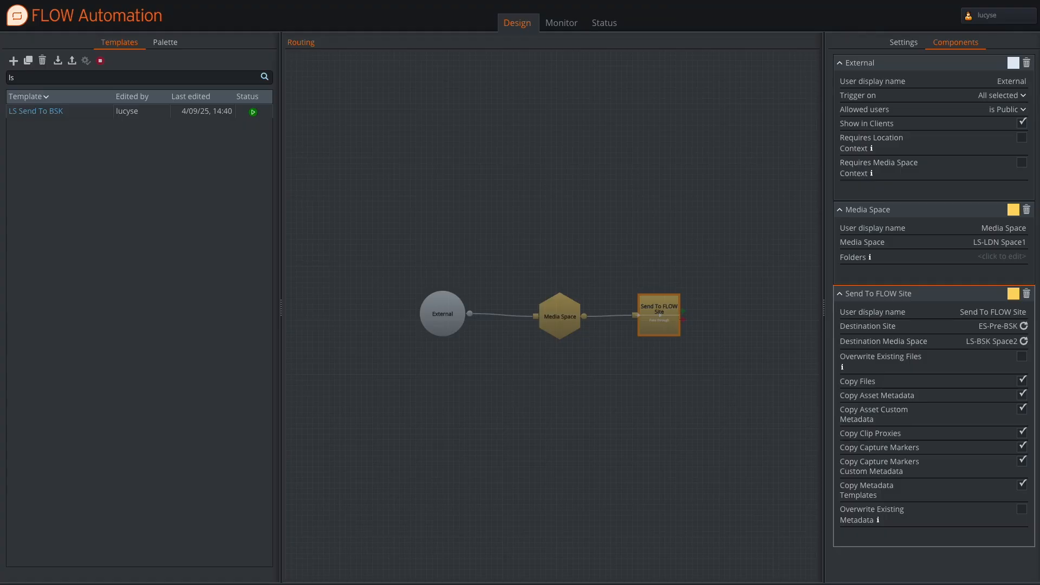
Switch to FLOW Automation and examine the External and Send To FLOW Site components of the LS Send To BSK template.
click(449, 319)
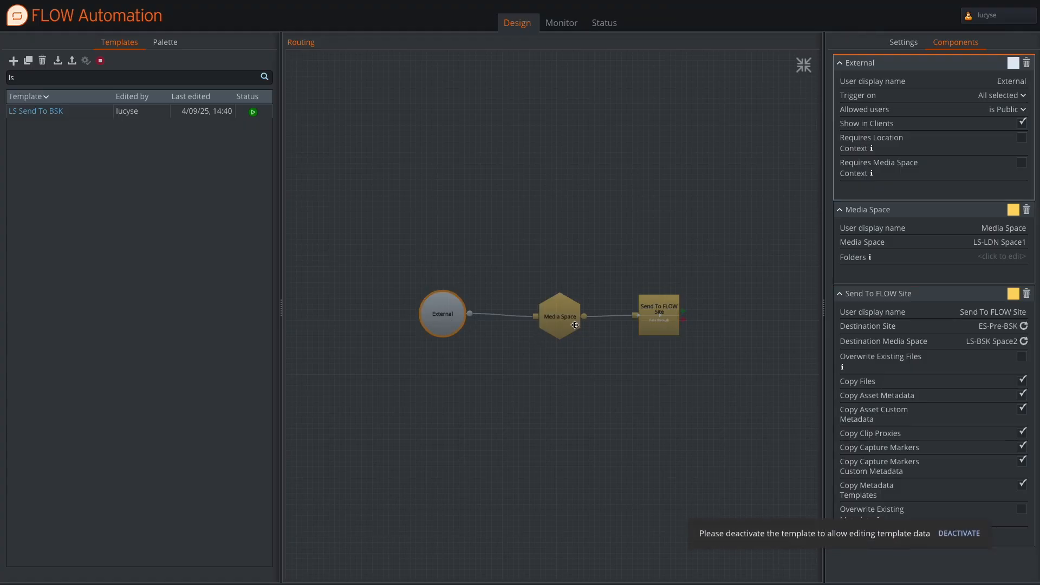
click(652, 314)
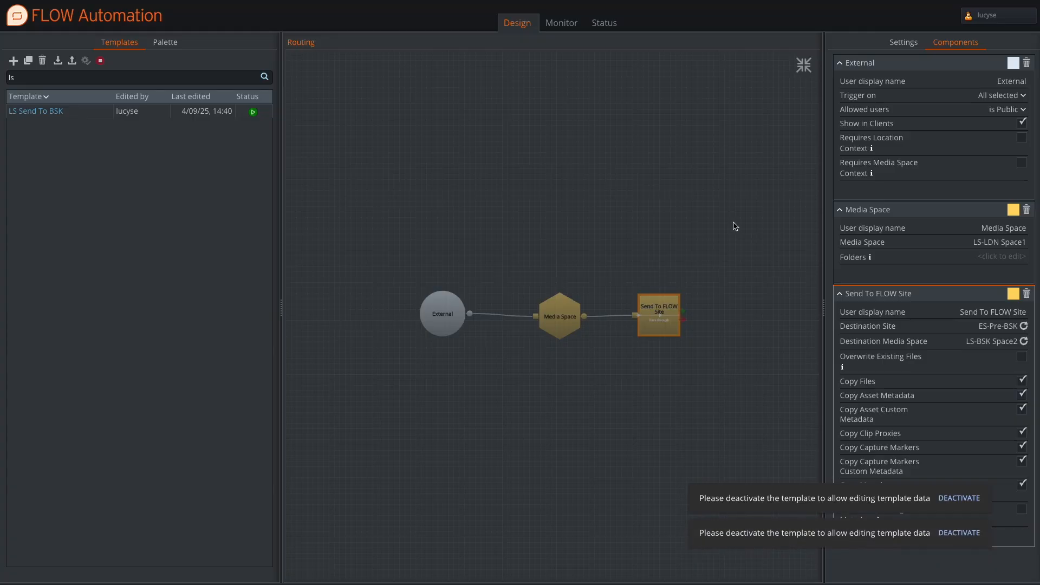